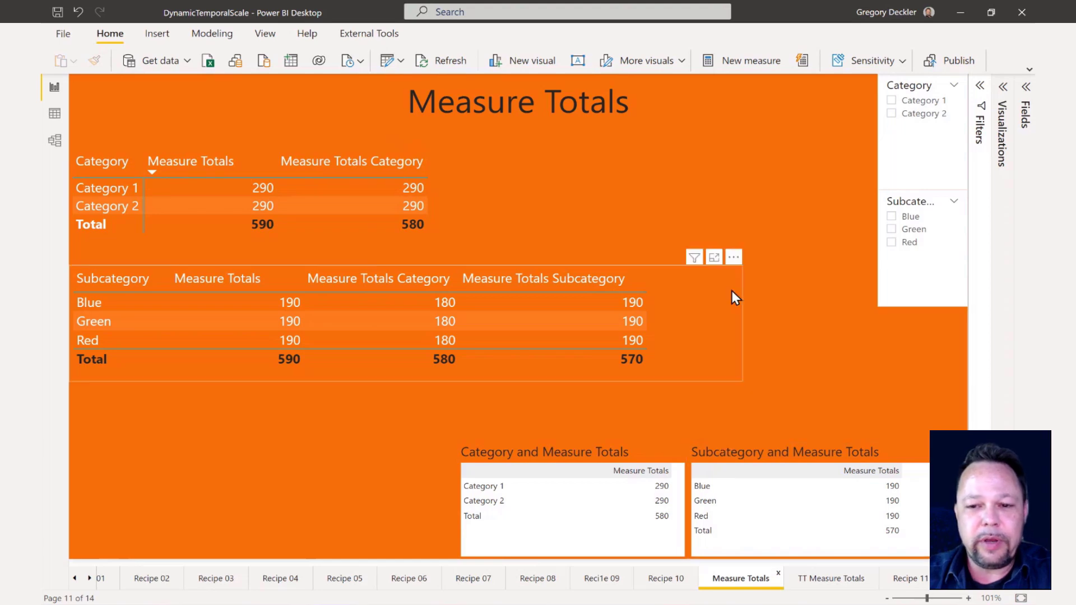
Step: Open the DumpFilters measure from the table named Table and look through its DAX formula
{"action": "left_click", "coordinate": [1025, 89]}
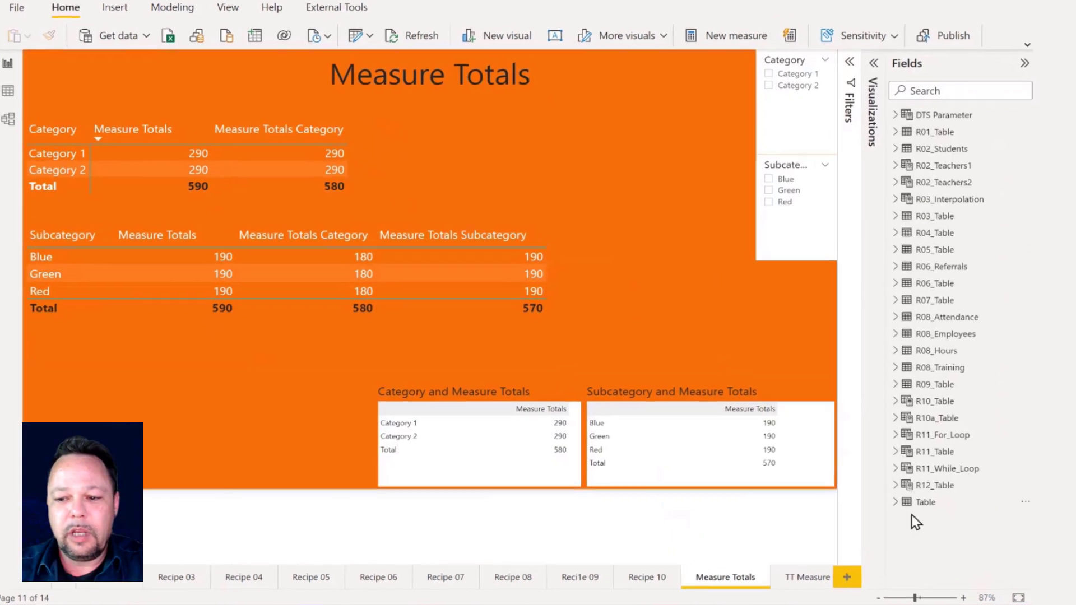
{"action": "left_click", "coordinate": [891, 499]}
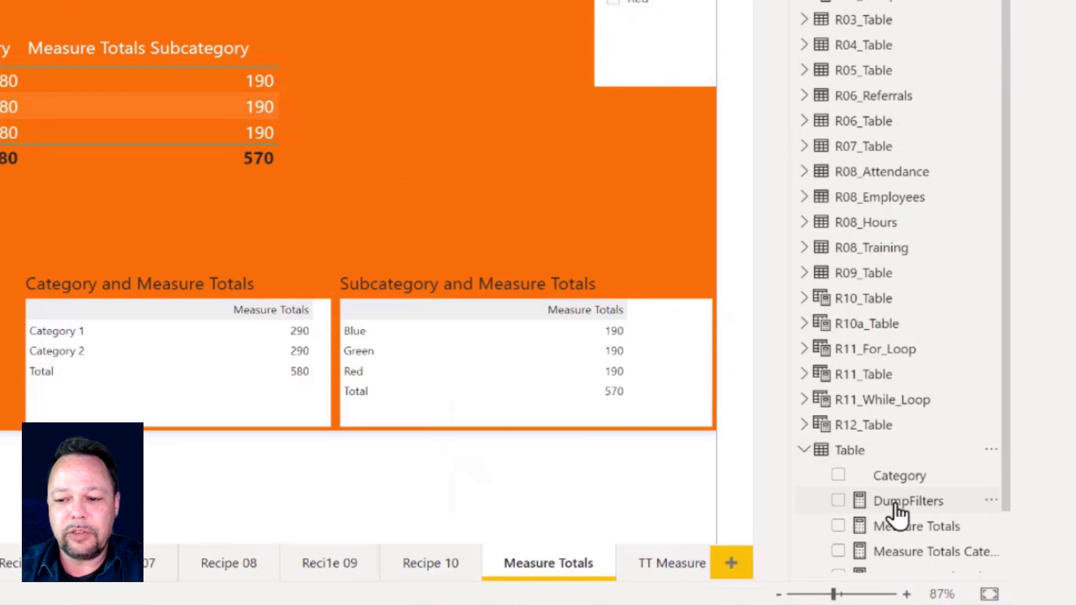
{"action": "left_click", "coordinate": [897, 504]}
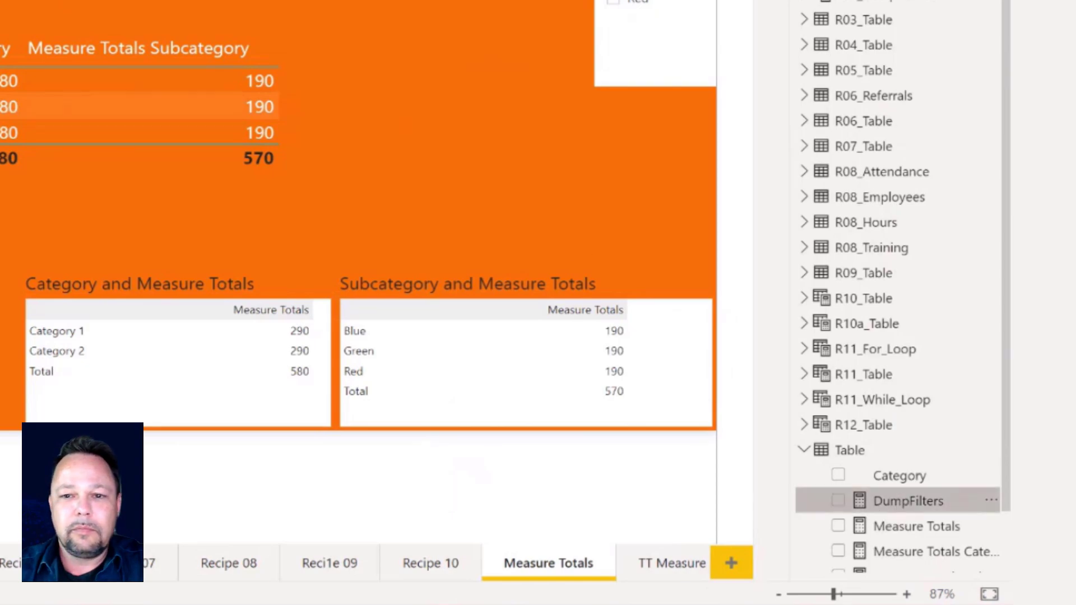
{"action": "scroll", "coordinate": [657, 190], "scroll_direction": "down", "scroll_amount": 20}
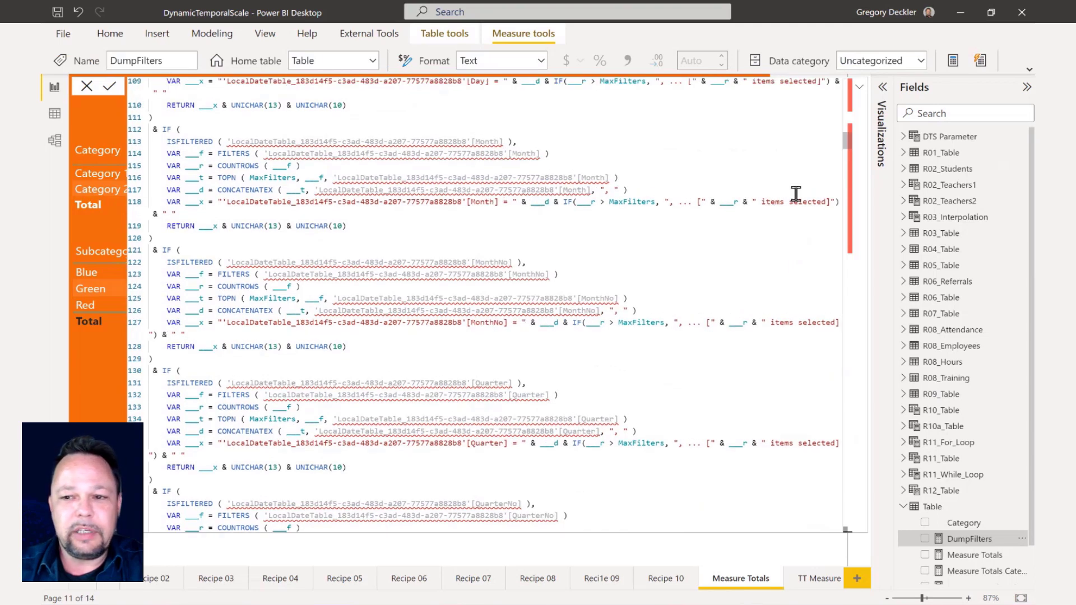
{"action": "scroll", "coordinate": [795, 193], "scroll_direction": "down", "scroll_amount": 13}
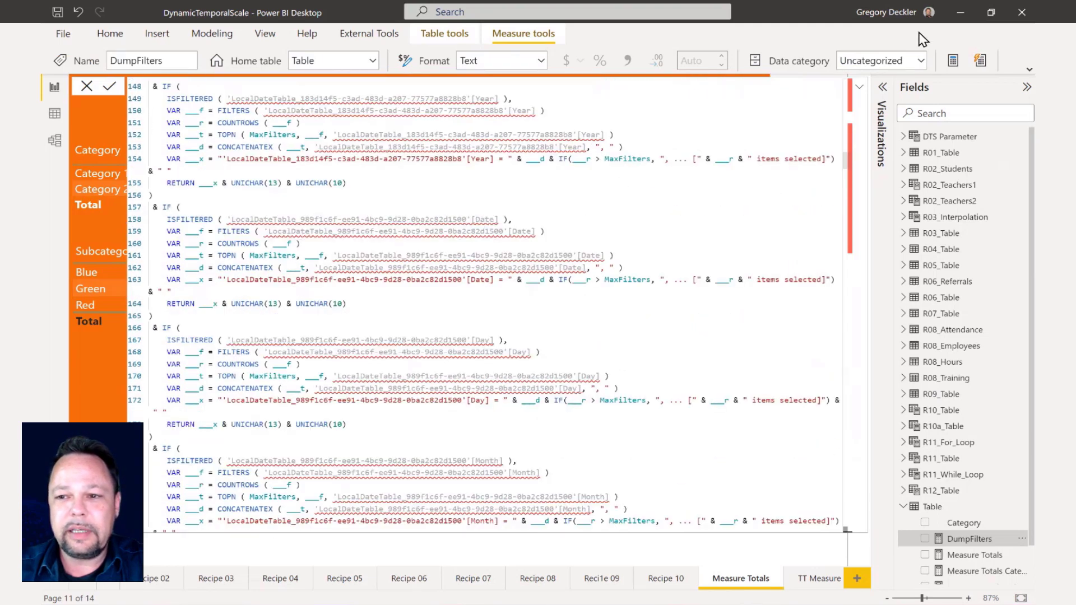
{"action": "left_click", "coordinate": [859, 88]}
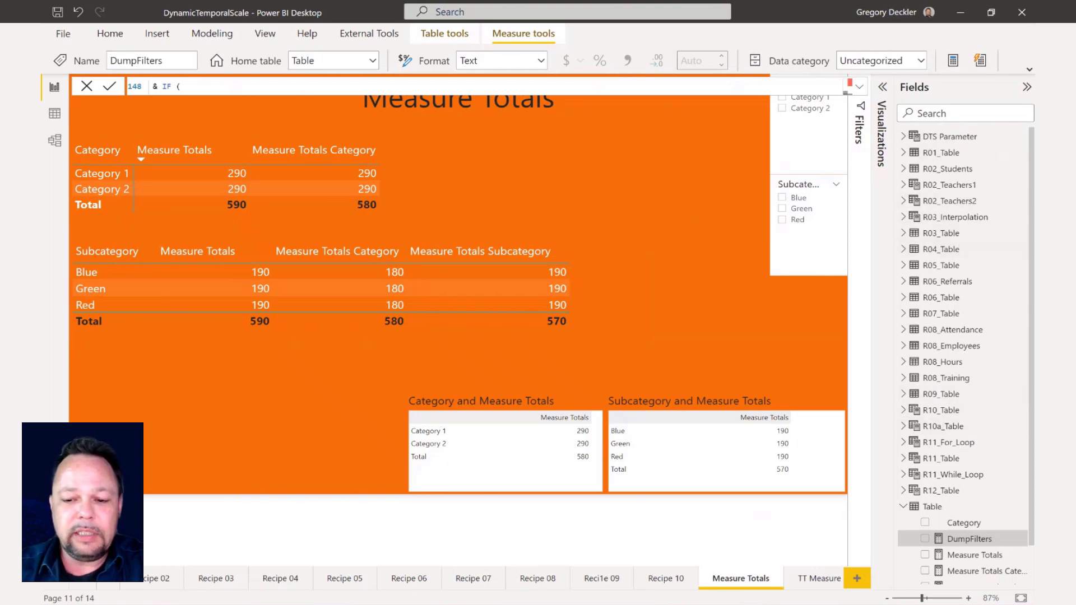
Step: Switch to DAX Studio, check the DateTableTemplate table's filter dump measure options and highlight the DumpFilters code starting at VAR MaxFilters
{"action": "key", "text": "alt+Tab"}
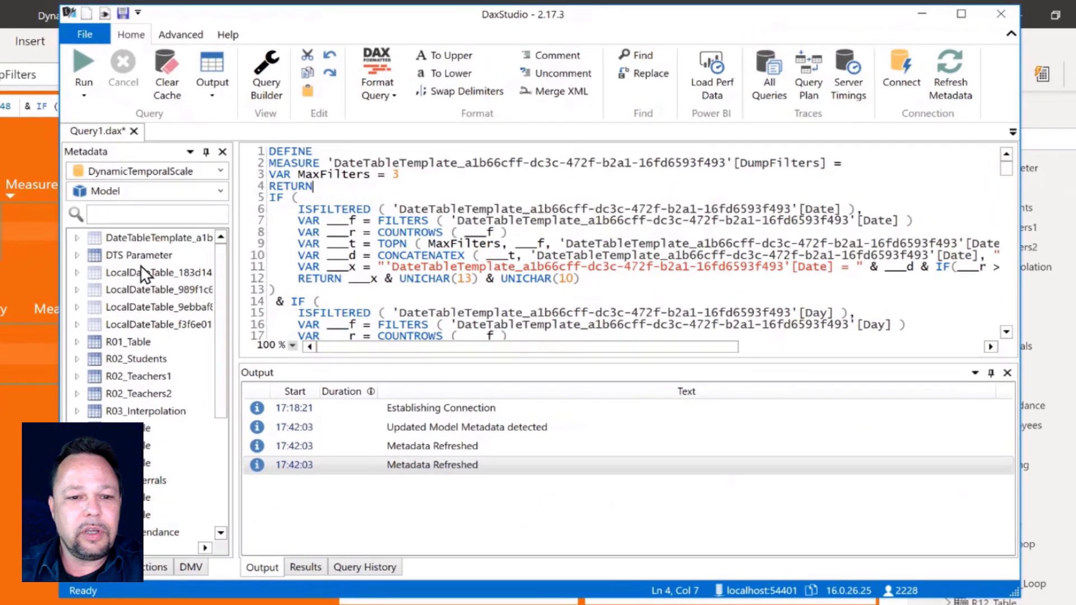
{"action": "right_click", "coordinate": [136, 238]}
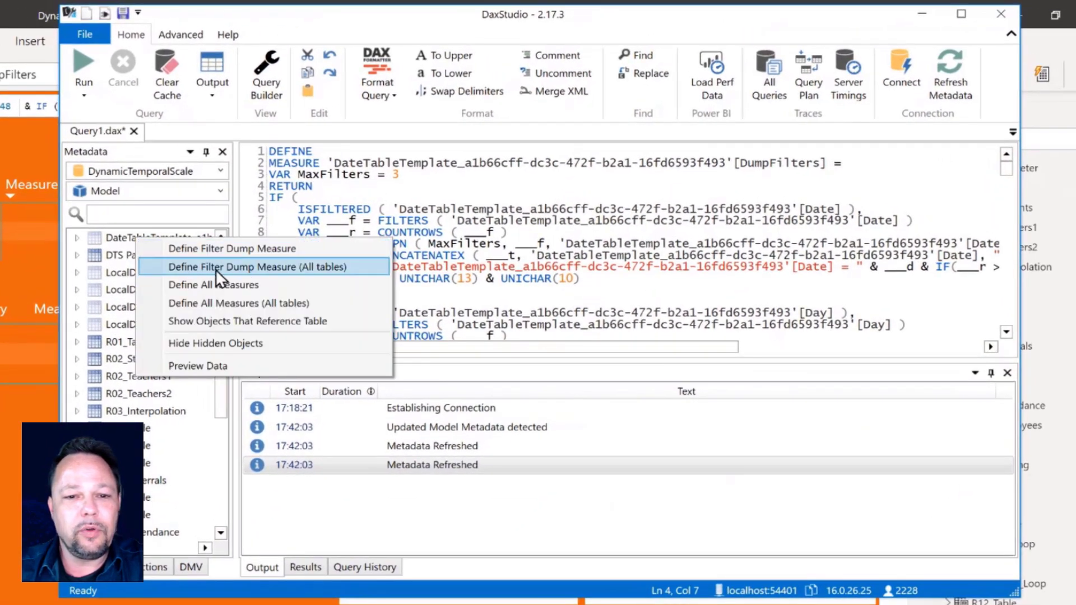
{"action": "left_click", "coordinate": [456, 166]}
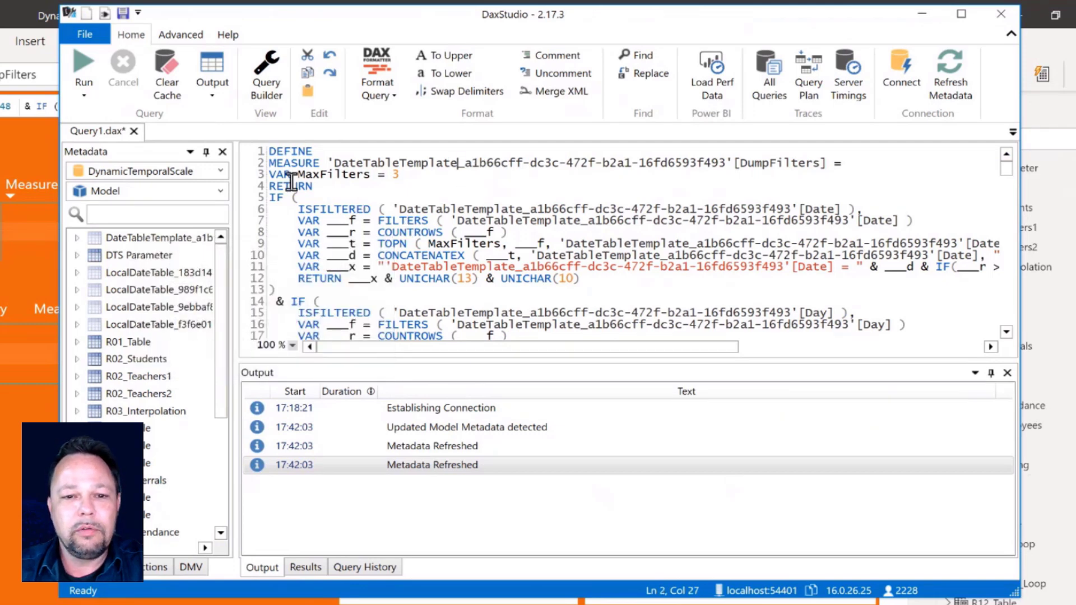
{"action": "left_click_drag", "start_coordinate": [269, 174], "coordinate": [503, 300]}
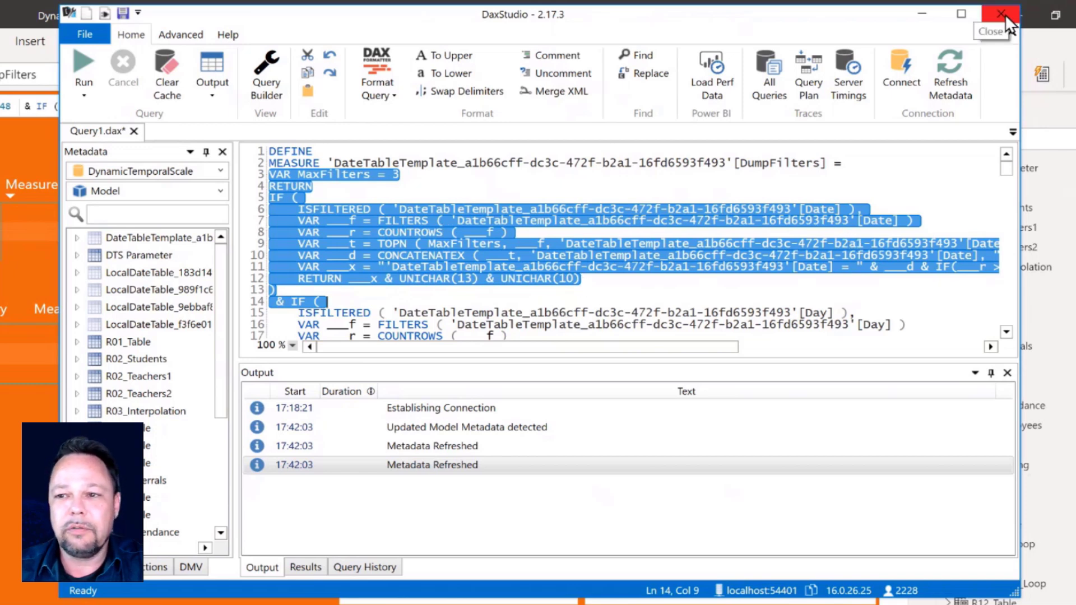
{"action": "left_click", "coordinate": [930, 13]}
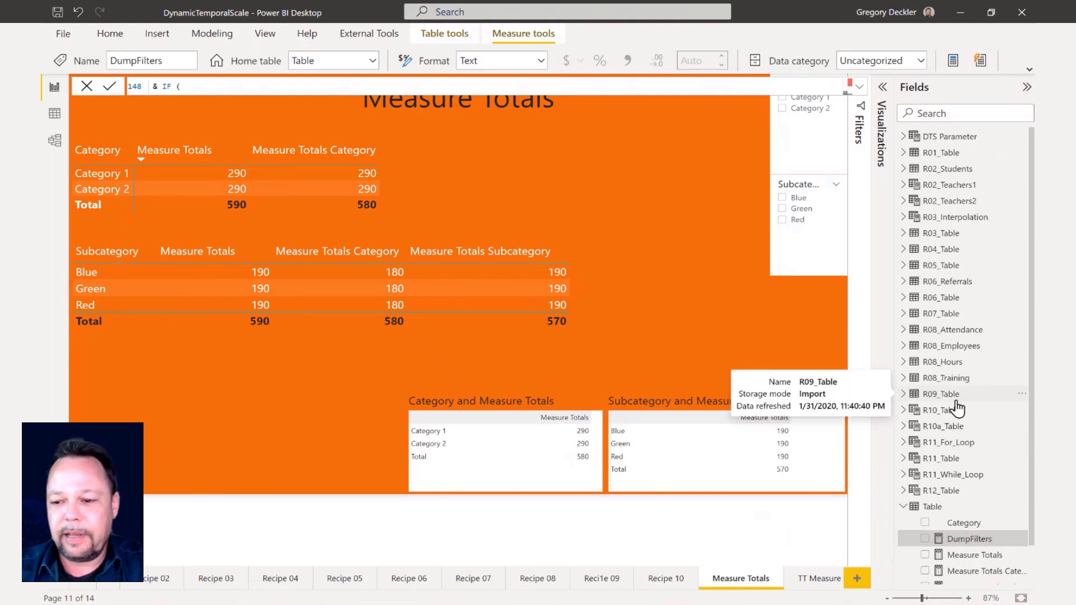
Step: Inspect the DumpFilters card on the TT Measure Totals page, including its field and tooltip filter settings
{"action": "left_click", "coordinate": [813, 582]}
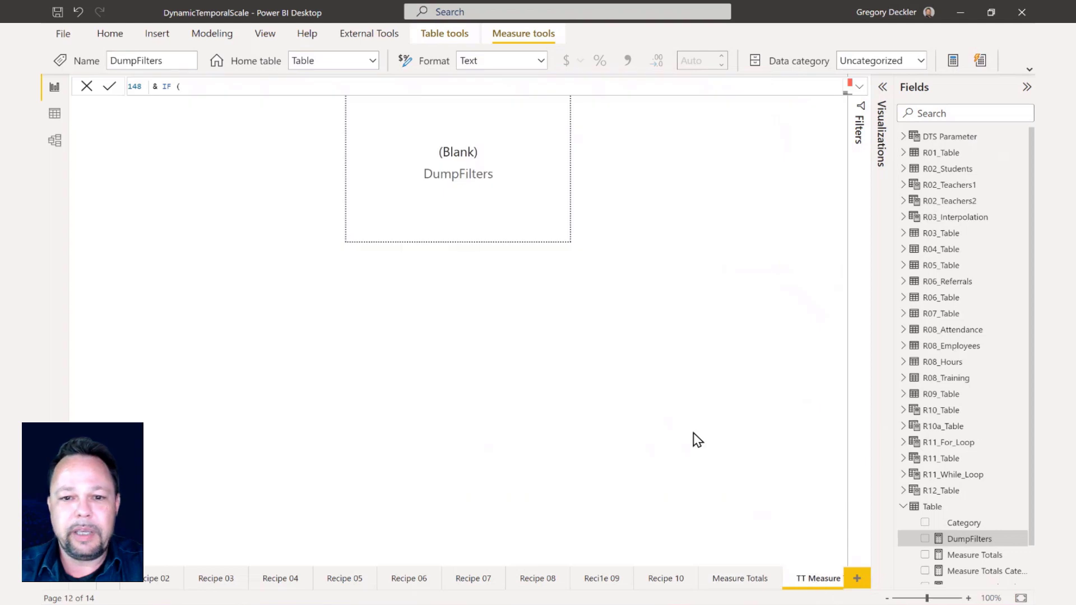
{"action": "left_click", "coordinate": [521, 169]}
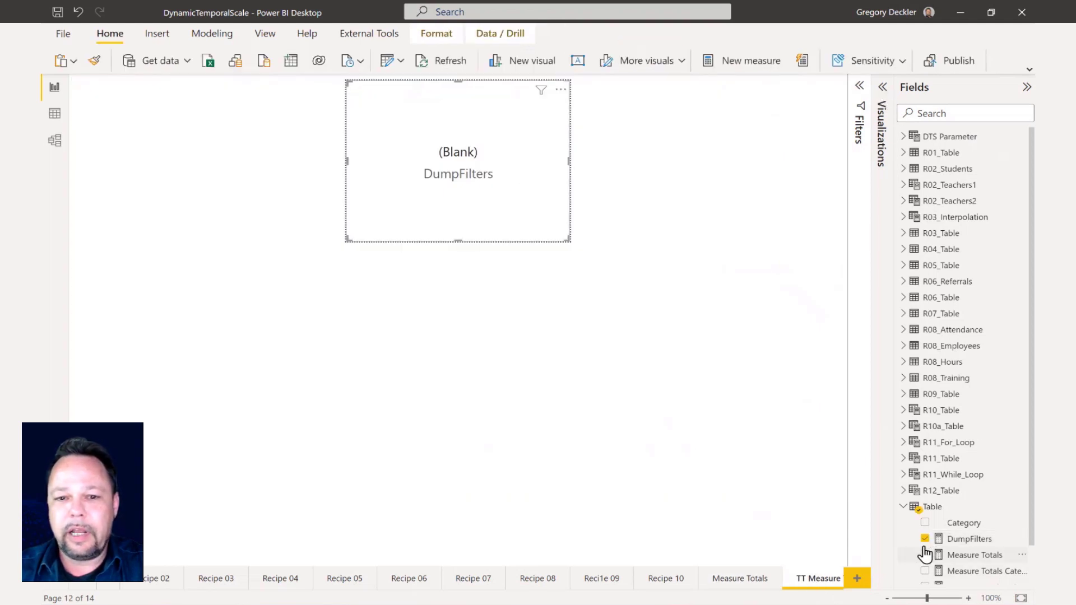
{"action": "left_click", "coordinate": [882, 88]}
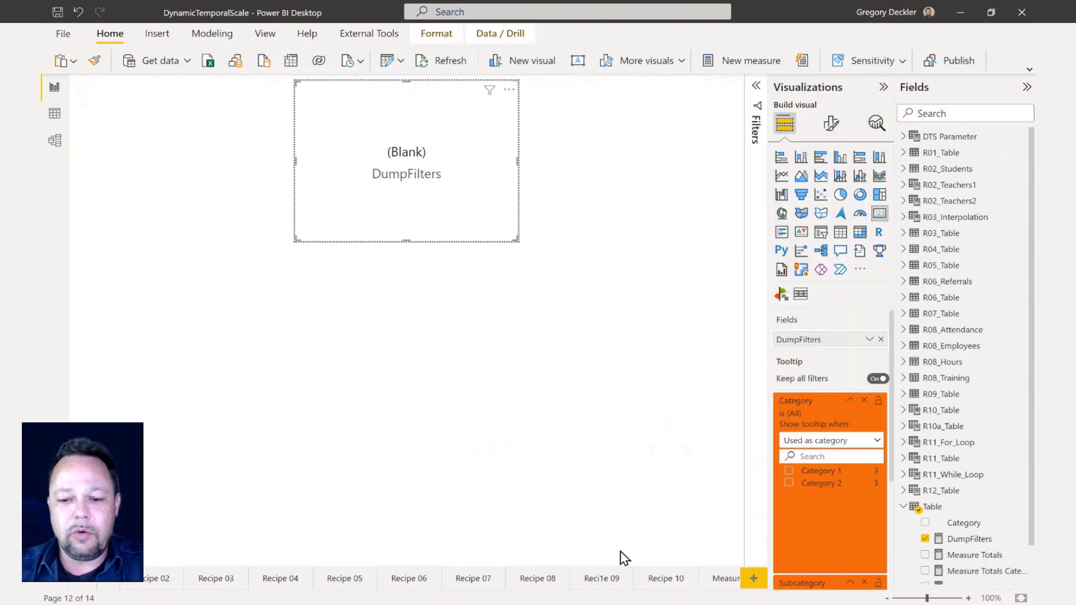
{"action": "left_click", "coordinate": [883, 87]}
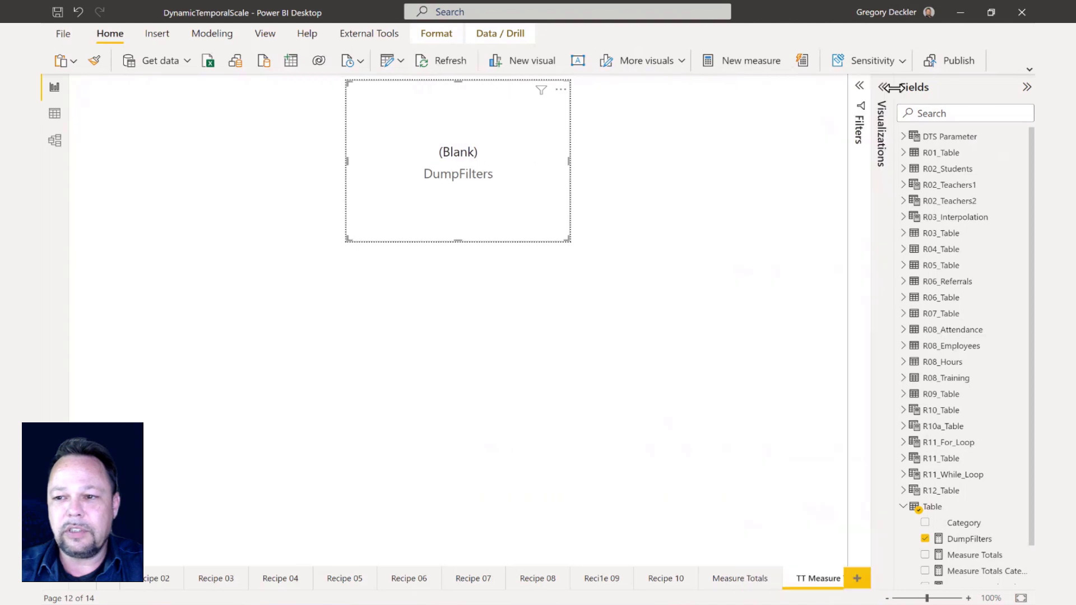
{"action": "left_click", "coordinate": [1027, 88]}
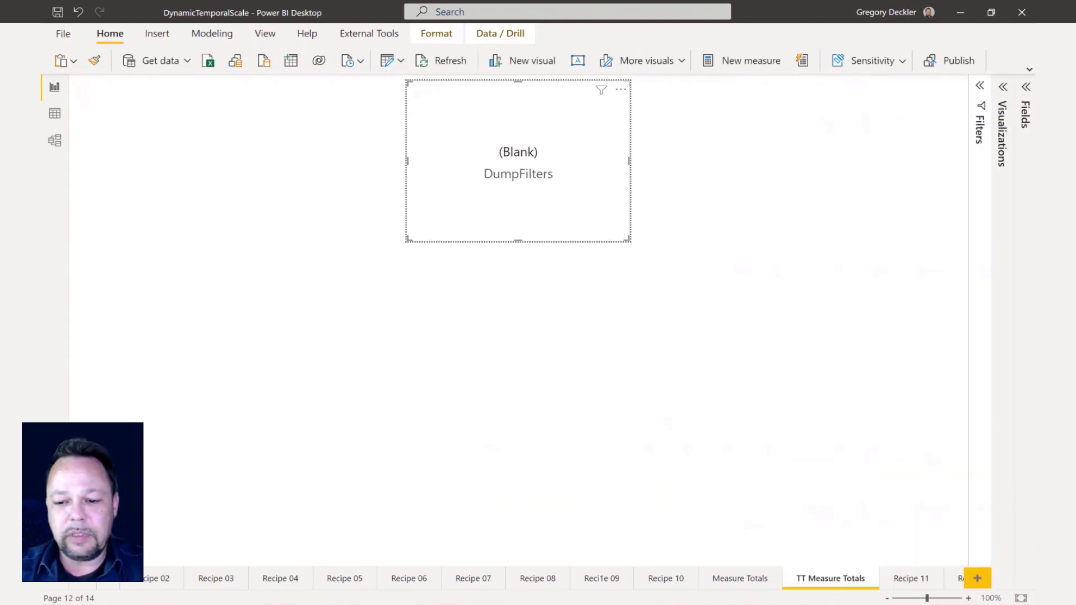
Step: Review the Tooltips format settings of the Category matrix on the Measure Totals page
{"action": "left_click", "coordinate": [740, 580]}
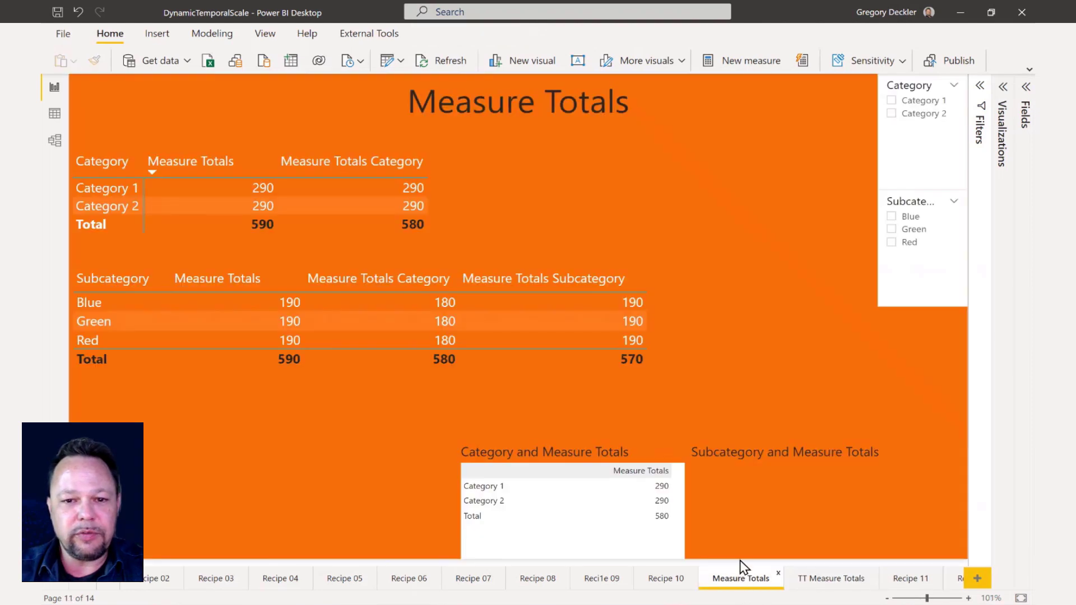
{"action": "left_click", "coordinate": [439, 162]}
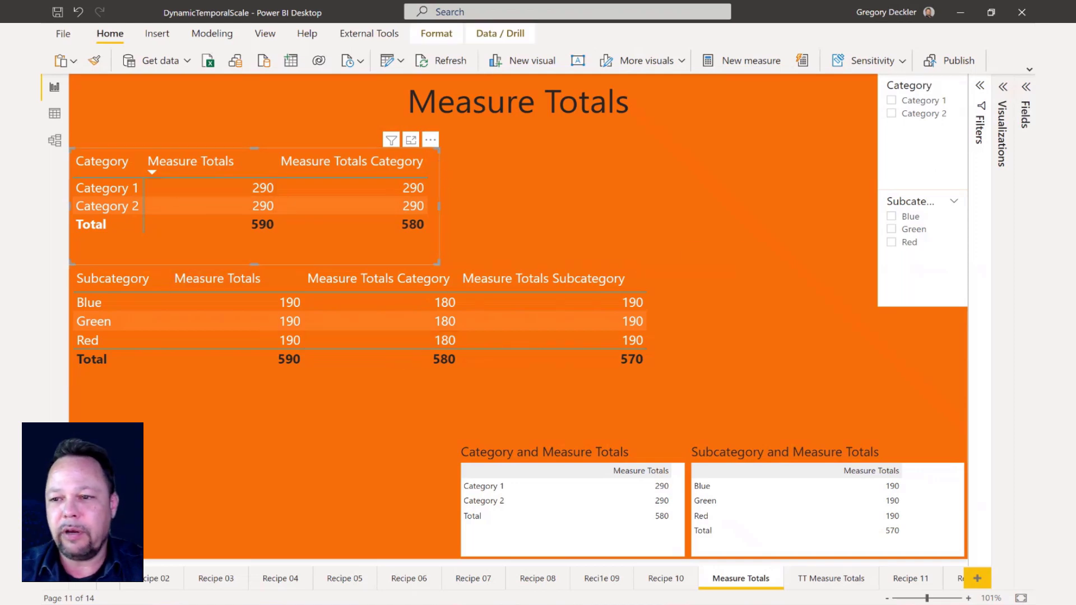
{"action": "left_click", "coordinate": [1003, 88]}
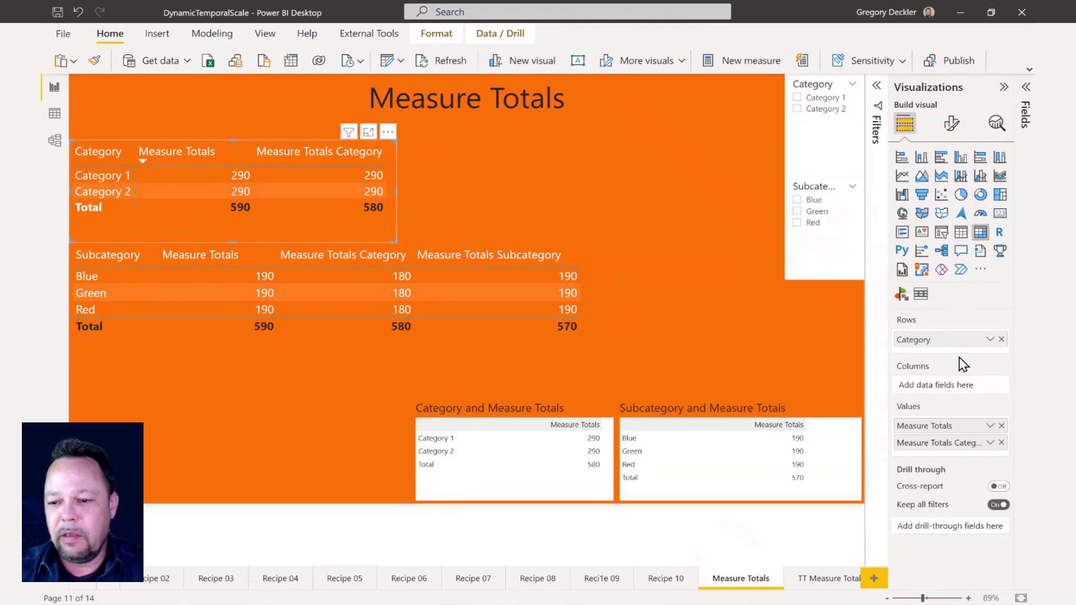
{"action": "left_click", "coordinate": [953, 125]}
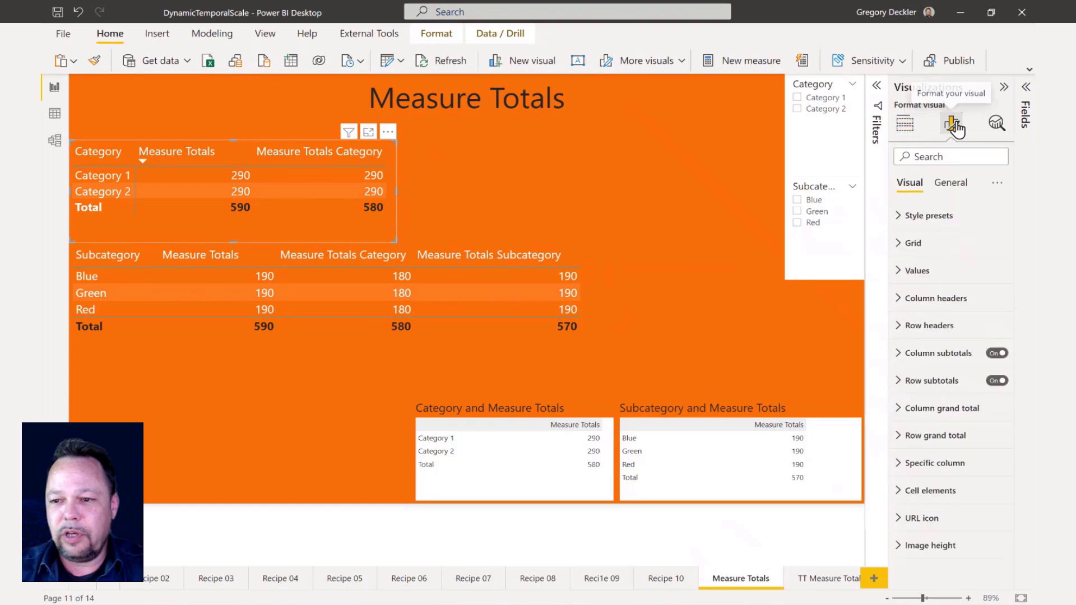
{"action": "left_click", "coordinate": [950, 183]}
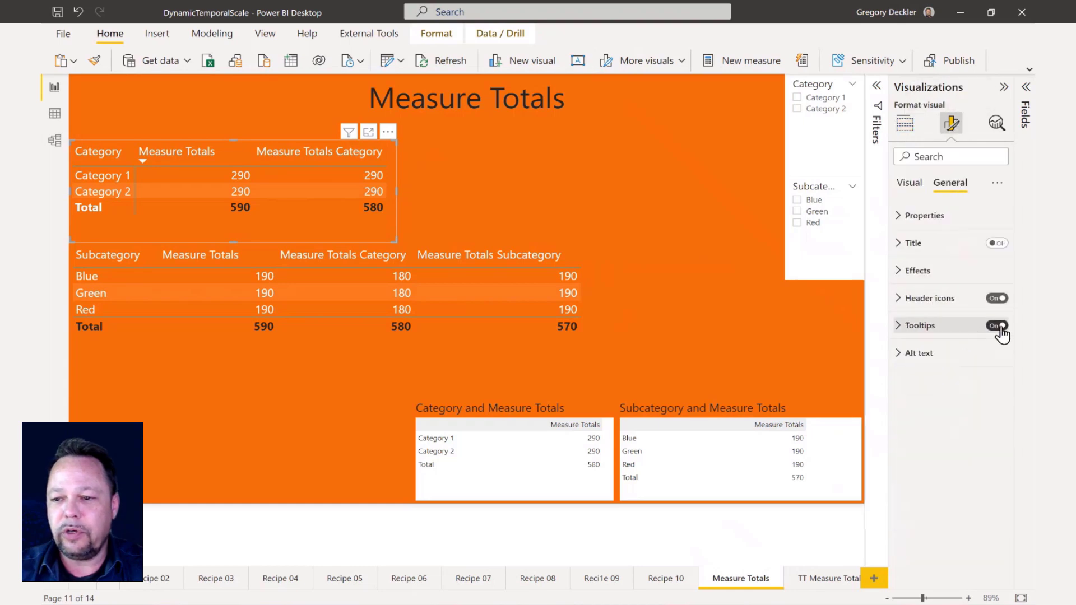
{"action": "left_click", "coordinate": [897, 335]}
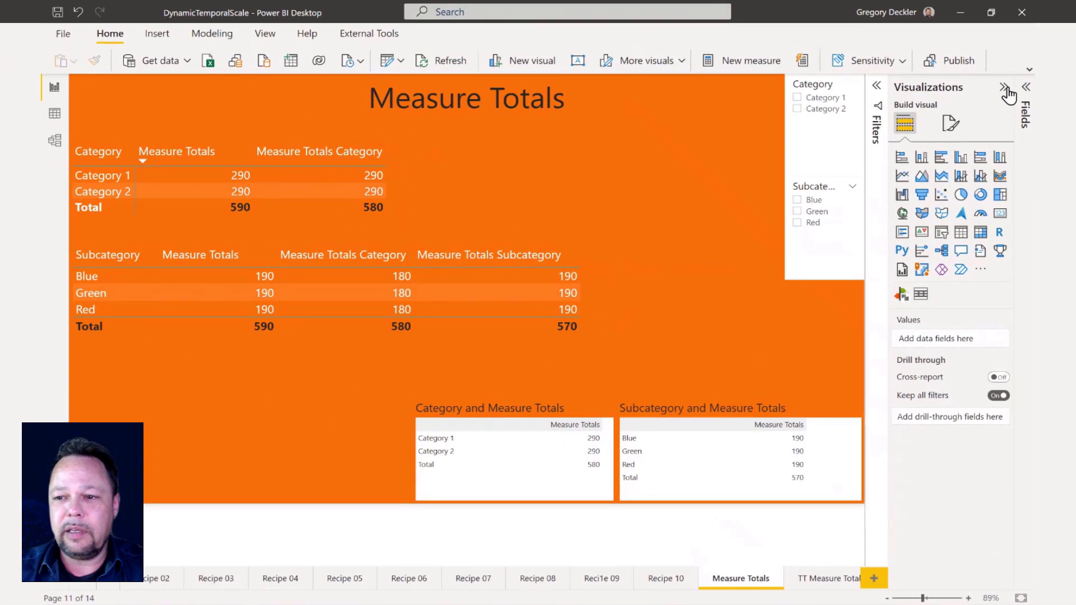
{"action": "left_click", "coordinate": [1001, 88]}
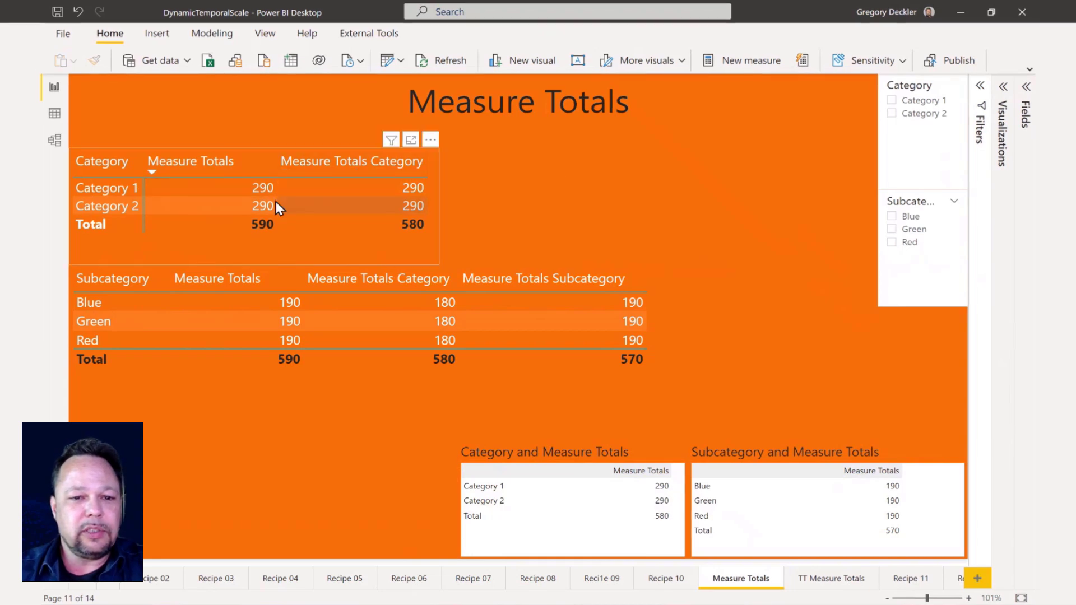
Step: Show the DumpFilters tooltips for the Measure Totals values of Category 1, Category 2, Blue and Red
{"action": "mouse_move", "coordinate": [255, 187]}
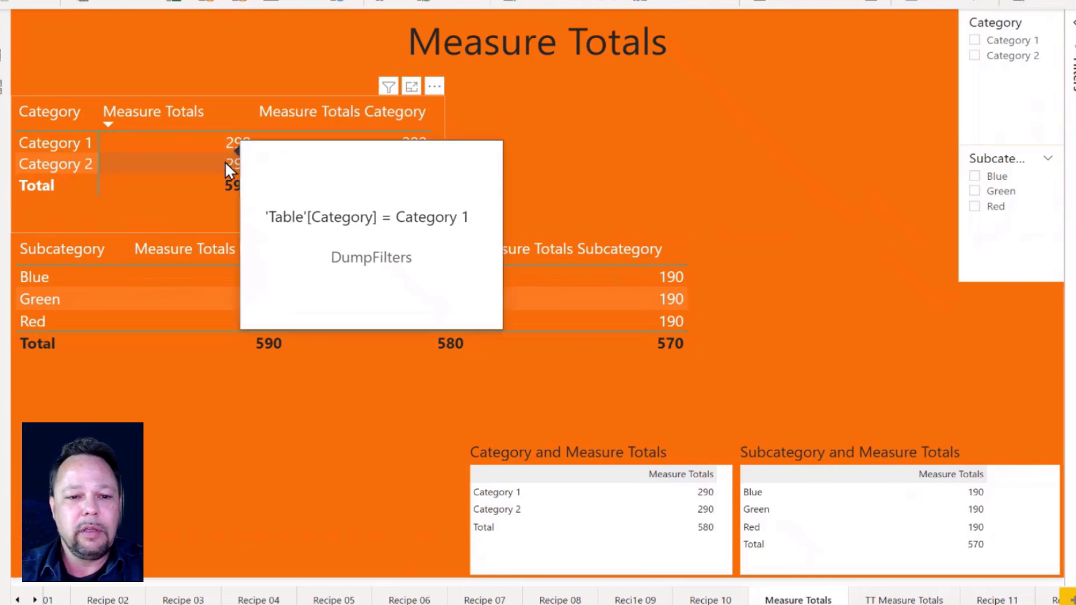
{"action": "mouse_move", "coordinate": [224, 160]}
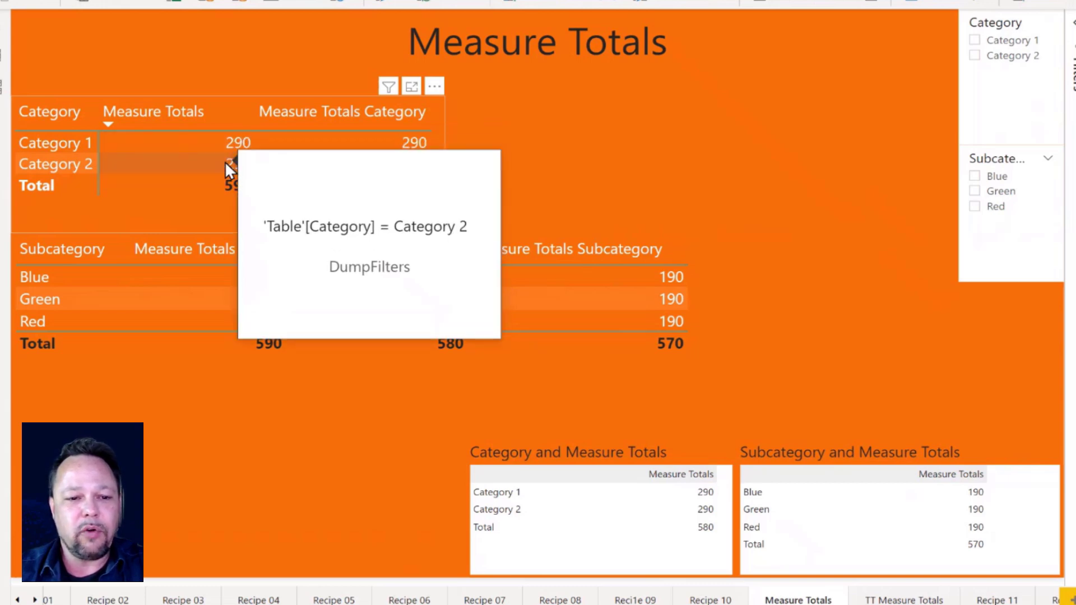
{"action": "mouse_move", "coordinate": [211, 284]}
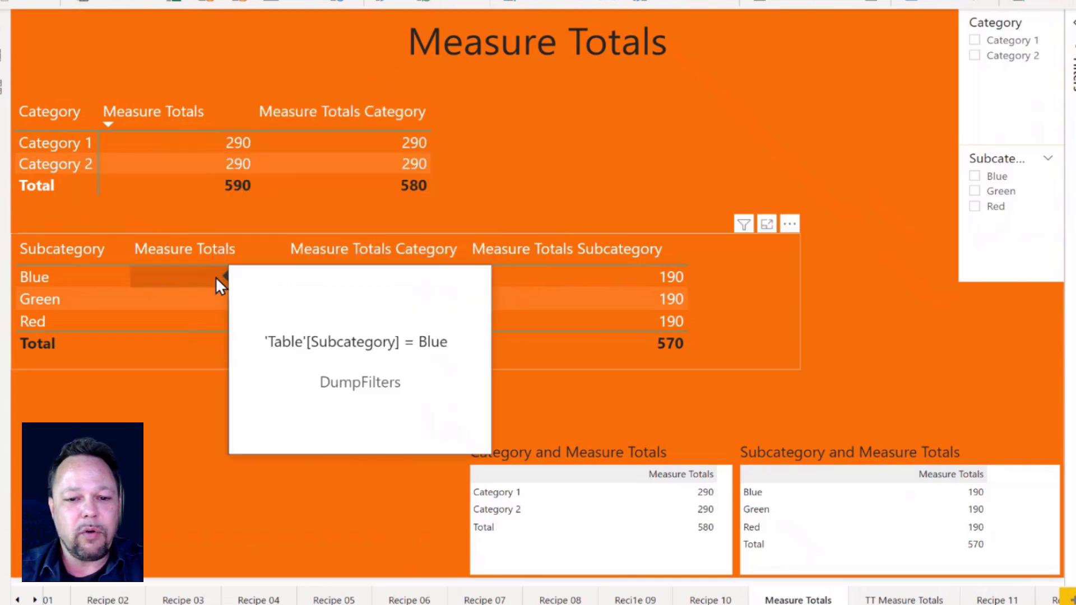
{"action": "mouse_move", "coordinate": [223, 320]}
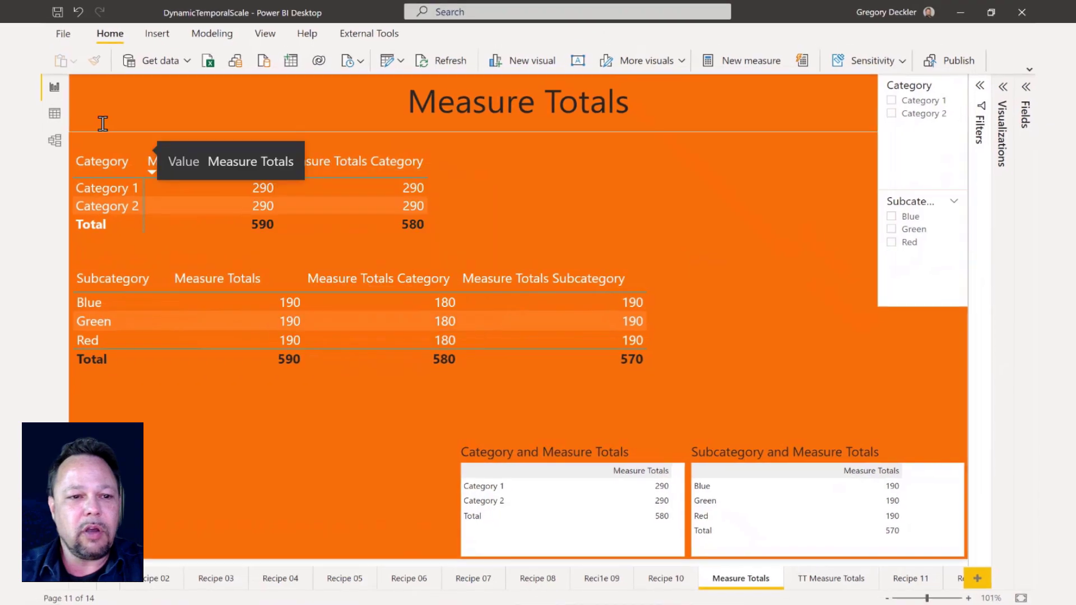
Step: Review the source rows in the data view, and check the report's filter tooltips for the Category 1 and Total values
{"action": "left_click", "coordinate": [5, 63]}
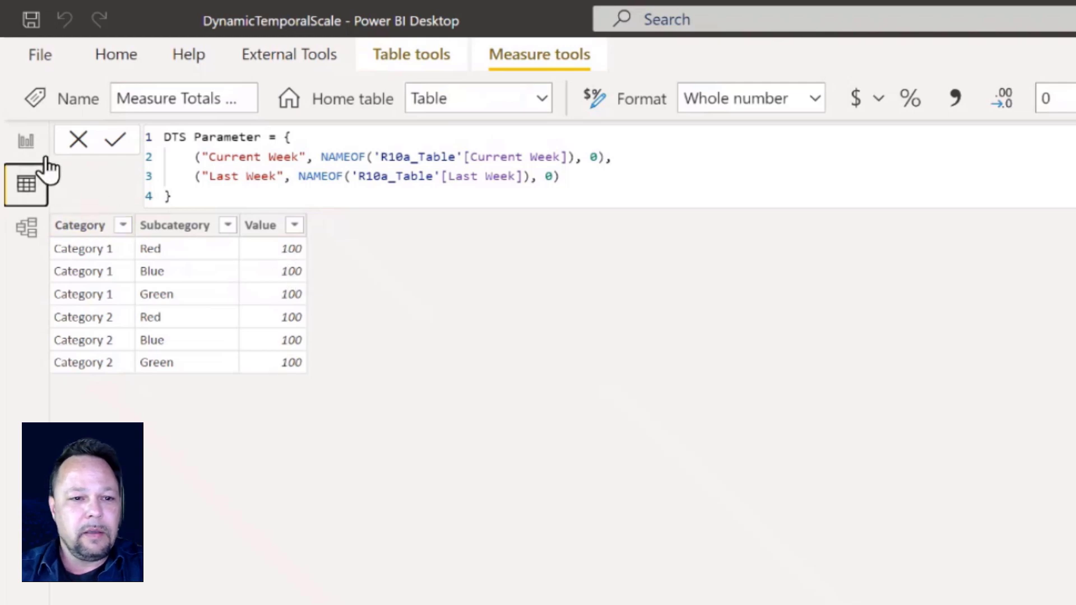
{"action": "left_click", "coordinate": [36, 141]}
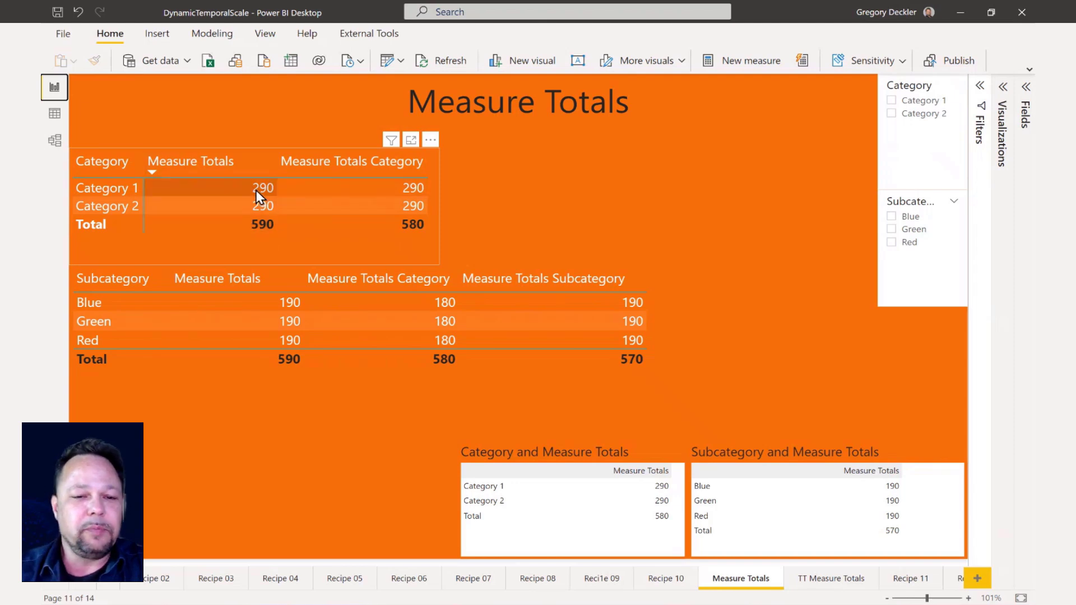
{"action": "mouse_move", "coordinate": [255, 190]}
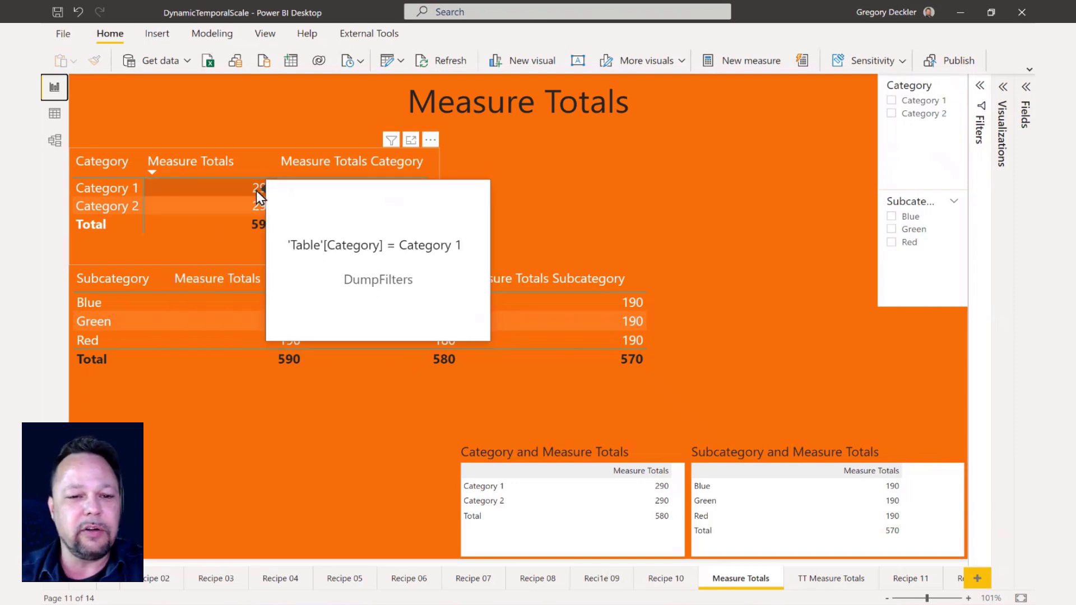
{"action": "mouse_move", "coordinate": [264, 227]}
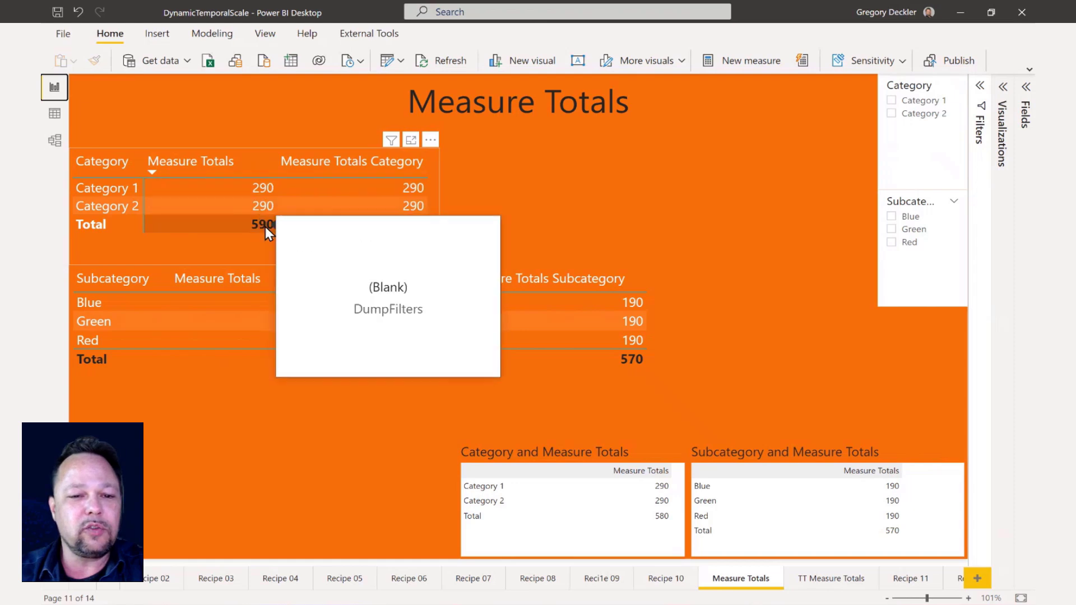
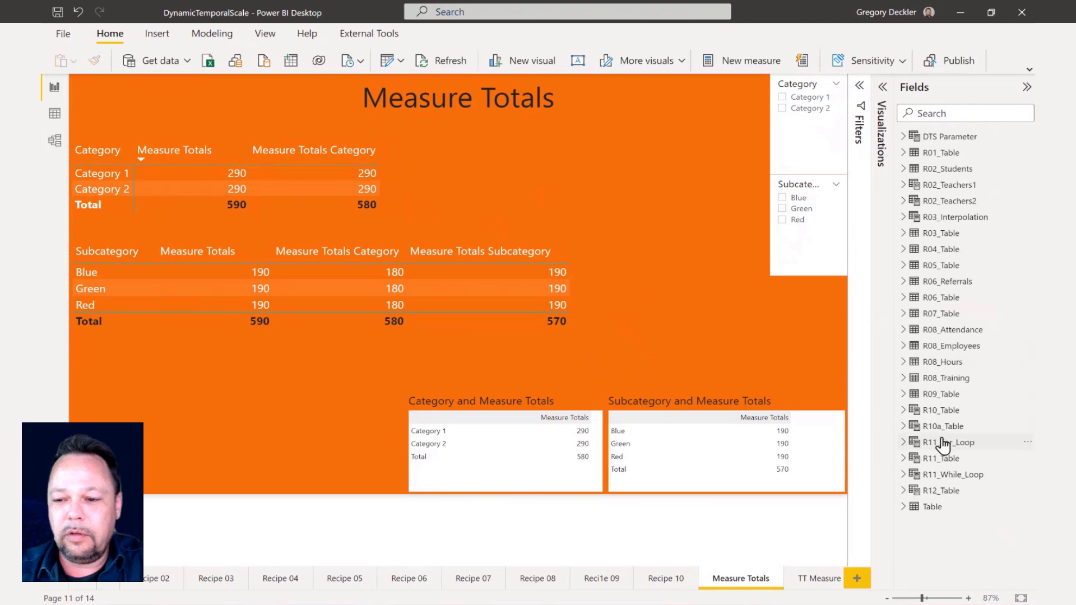
Step: Open the Measure Totals formula and highlight its SUMX('Table',[Value]) expression
{"action": "left_click", "coordinate": [902, 507]}
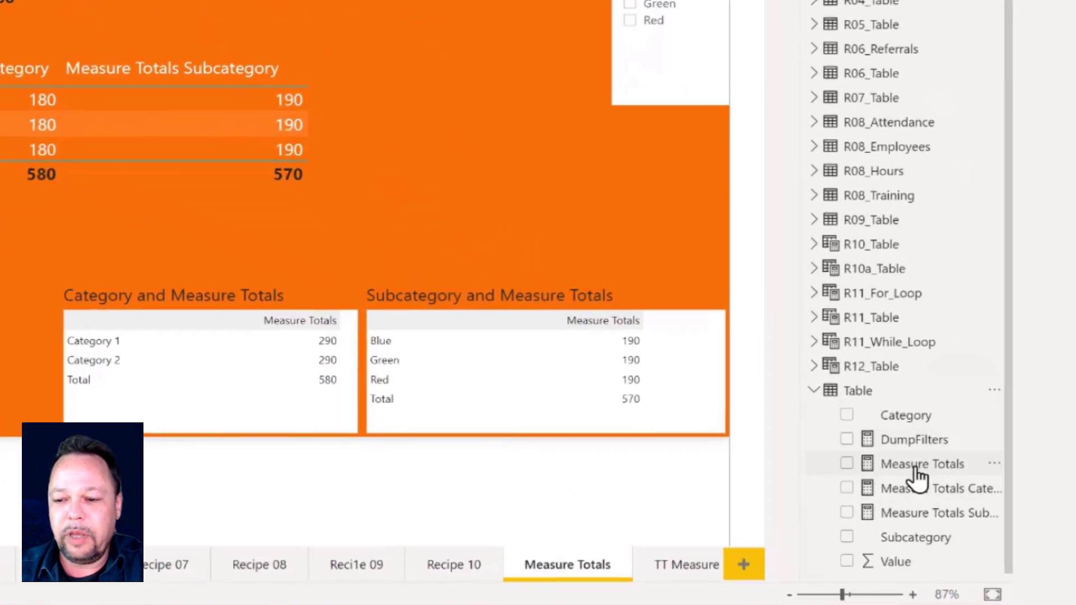
{"action": "left_click", "coordinate": [919, 477]}
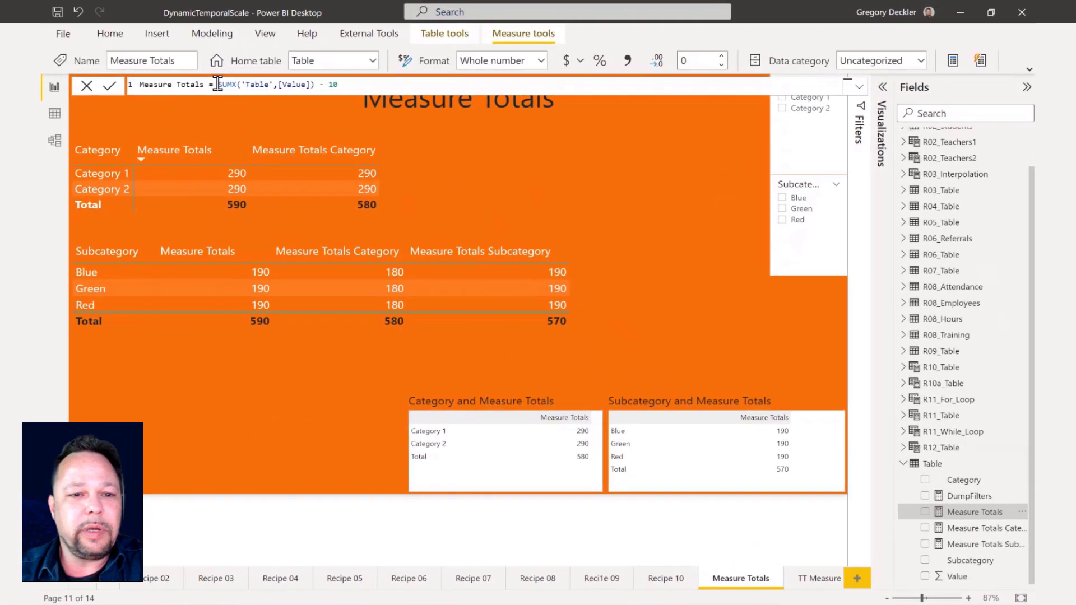
{"action": "left_click_drag", "start_coordinate": [218, 84], "coordinate": [317, 84]}
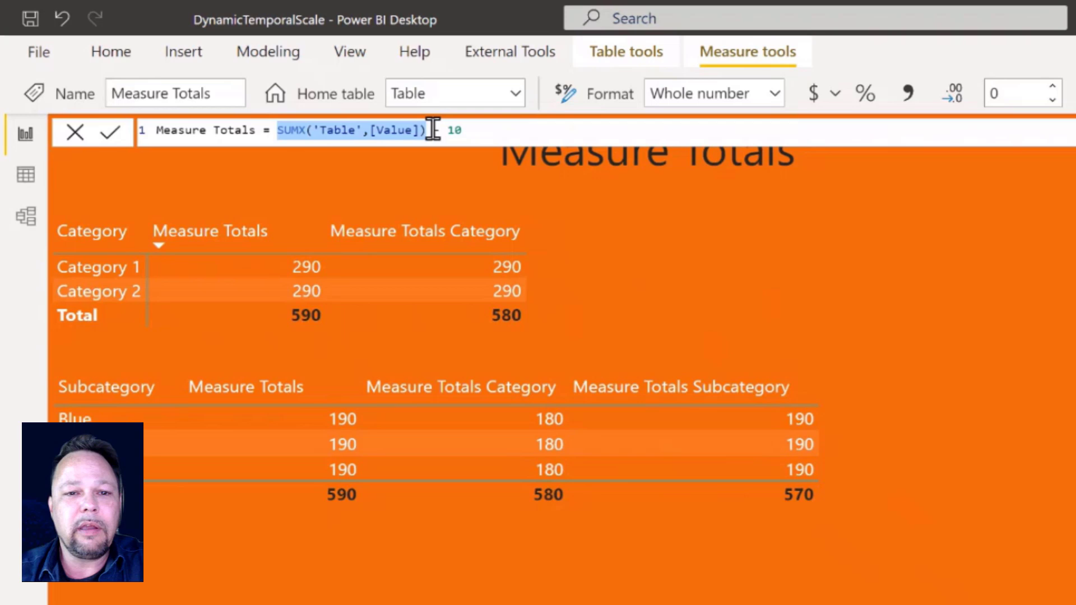
Step: Highlight the full SUMX('Table',[Value]) - 10 expression in the Measure Totals formula
{"action": "left_click", "coordinate": [419, 112]}
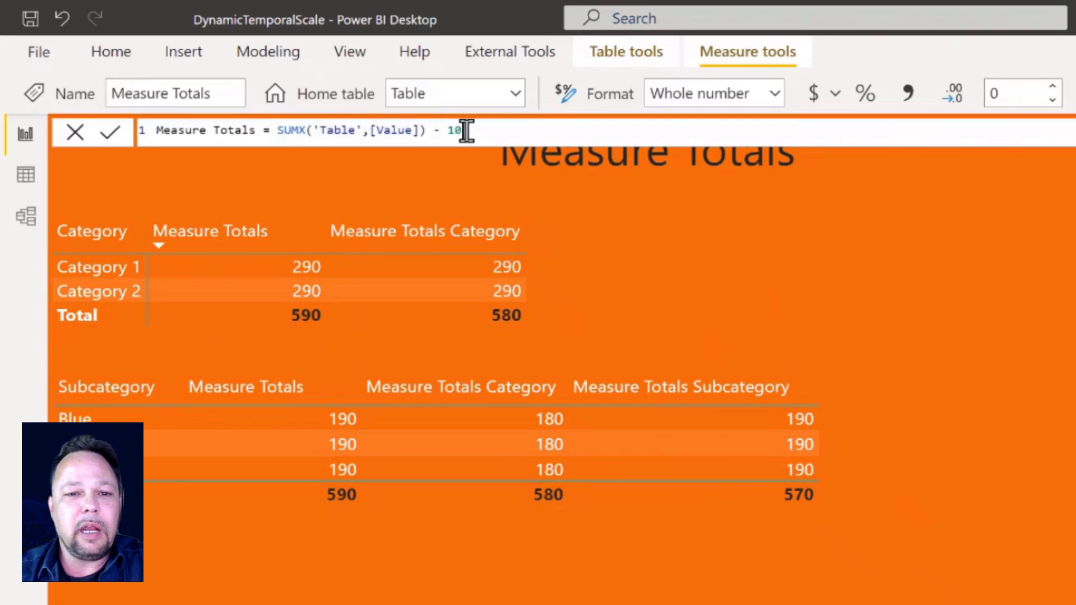
{"action": "left_click", "coordinate": [463, 129]}
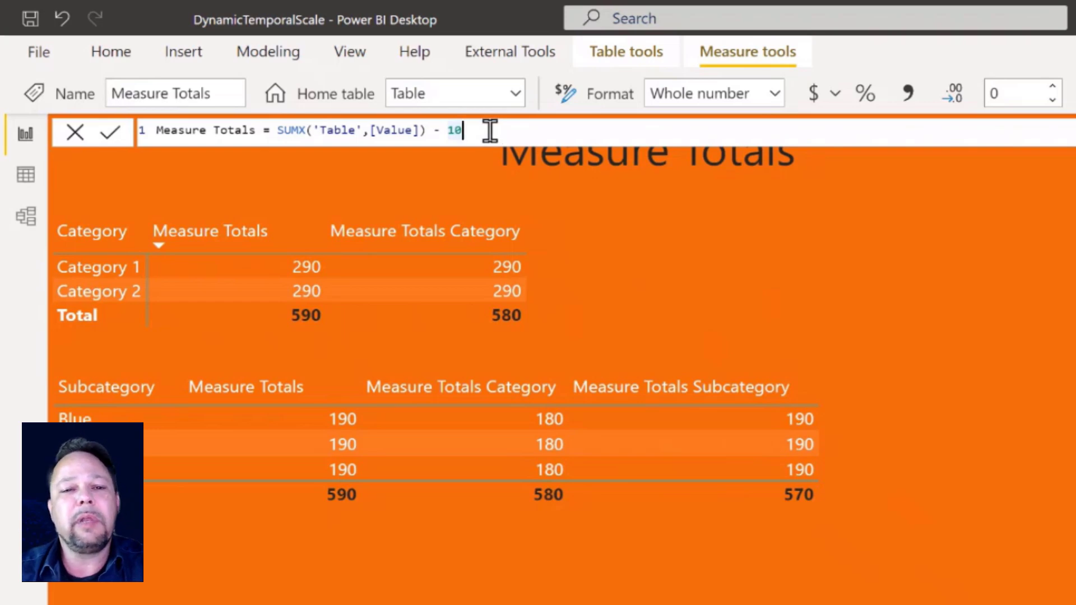
{"action": "left_click_drag", "start_coordinate": [492, 130], "coordinate": [279, 128]}
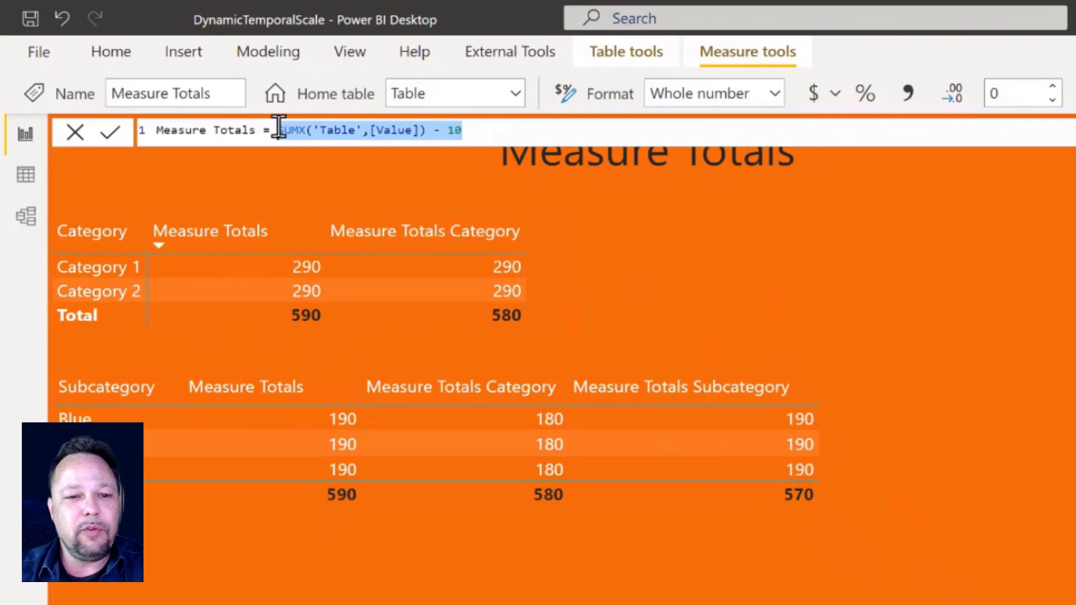
{"action": "left_click_drag", "start_coordinate": [488, 132], "coordinate": [278, 130]}
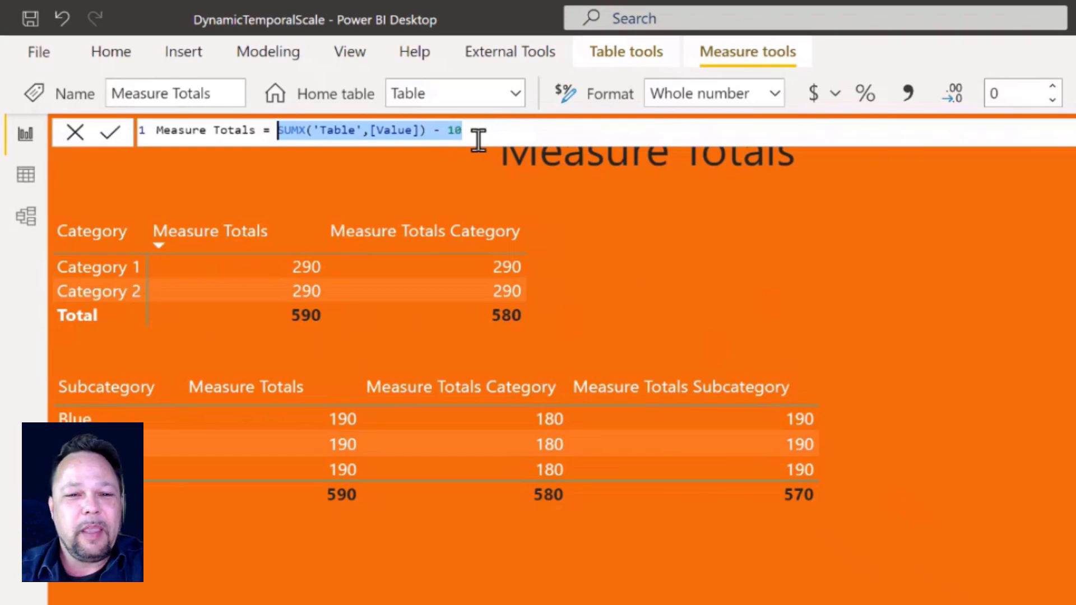
{"action": "left_click", "coordinate": [491, 129]}
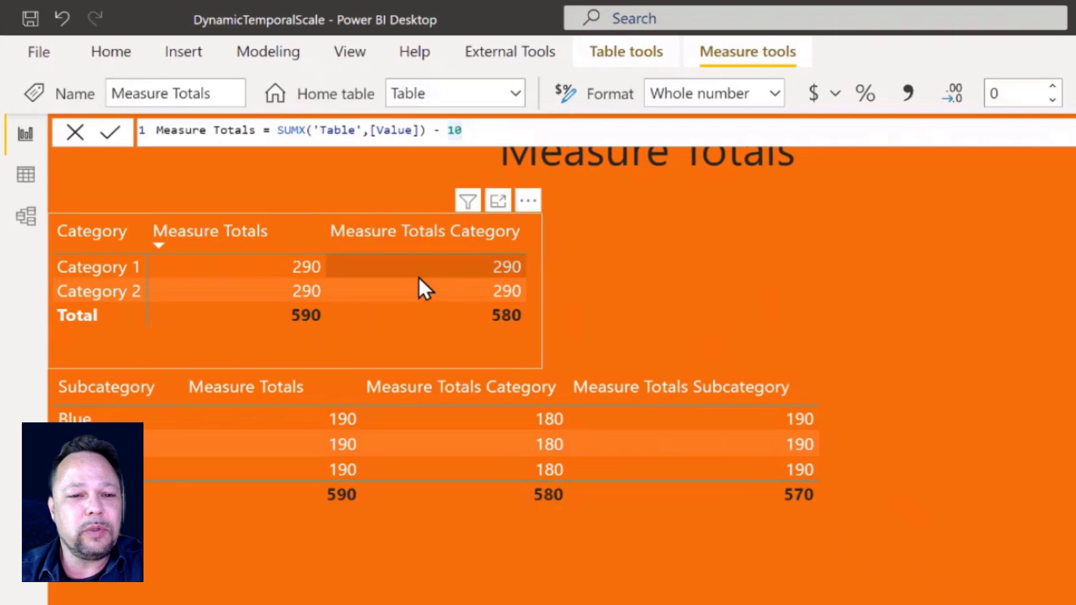
Step: Check the DumpFilters tooltips for the Category matrix's Total and Category 2 values, and examine its Measure Totals Category total
{"action": "mouse_move", "coordinate": [295, 318]}
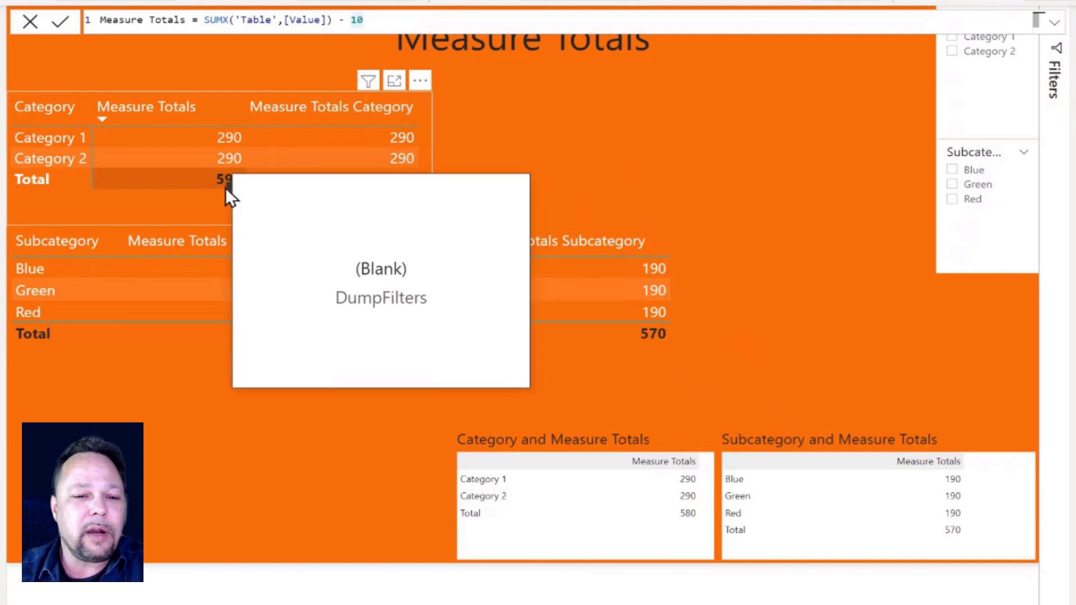
{"action": "mouse_move", "coordinate": [229, 154]}
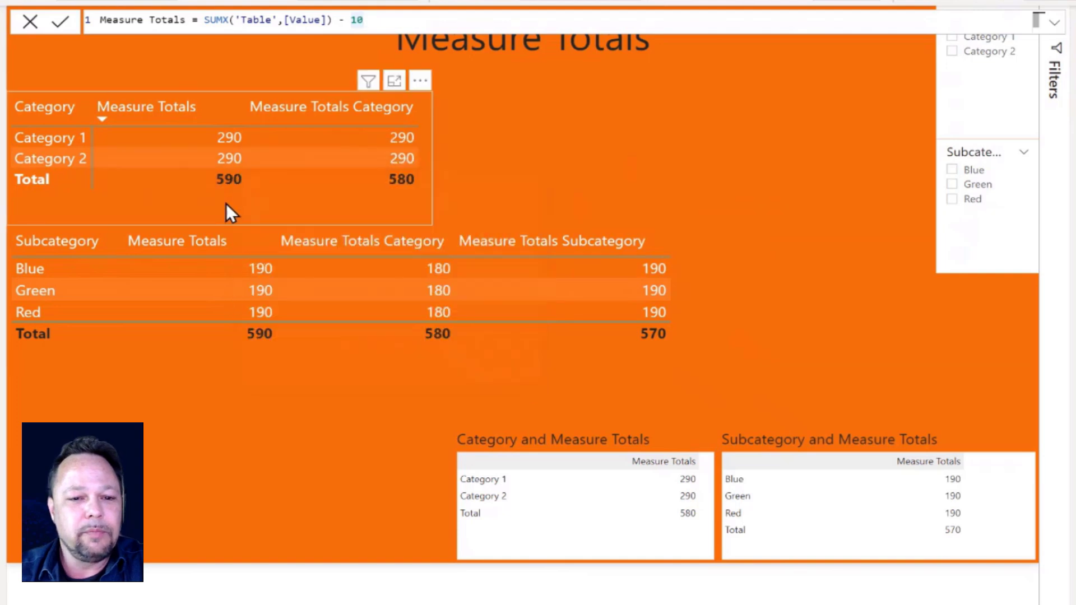
{"action": "mouse_move", "coordinate": [232, 181]}
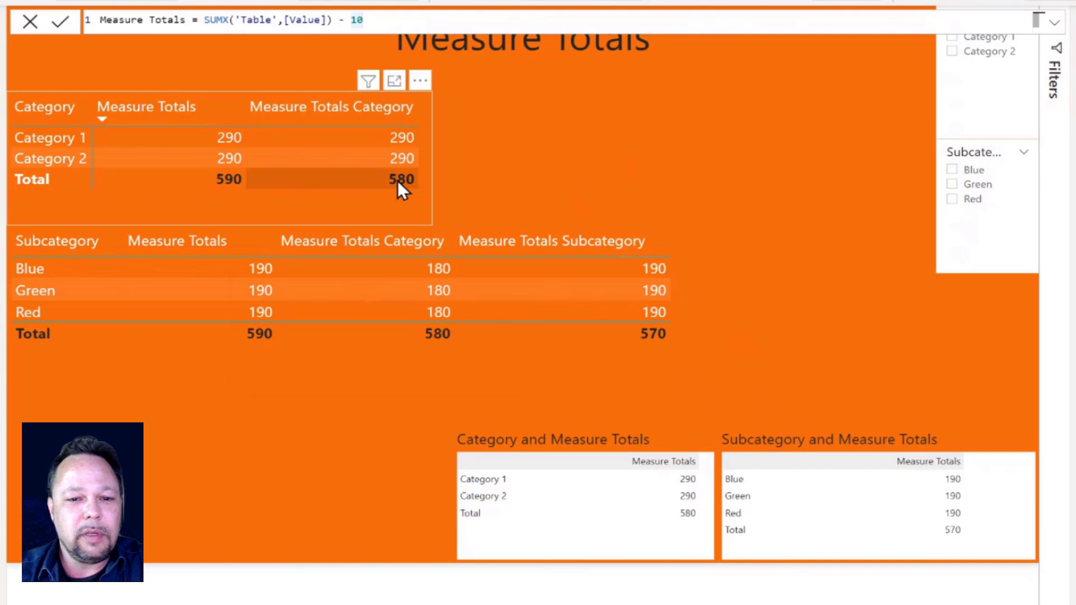
{"action": "mouse_move", "coordinate": [397, 180]}
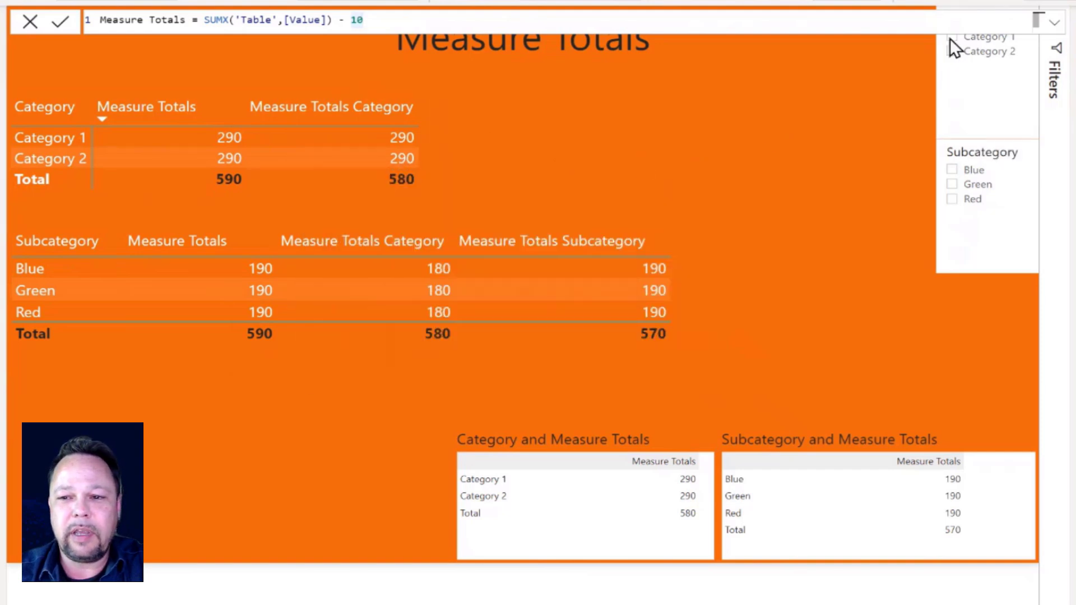
Step: Filter the page to Category 1 and clear that filter again, and check the tooltips for both matrices' Measure Totals values
{"action": "left_click", "coordinate": [952, 37]}
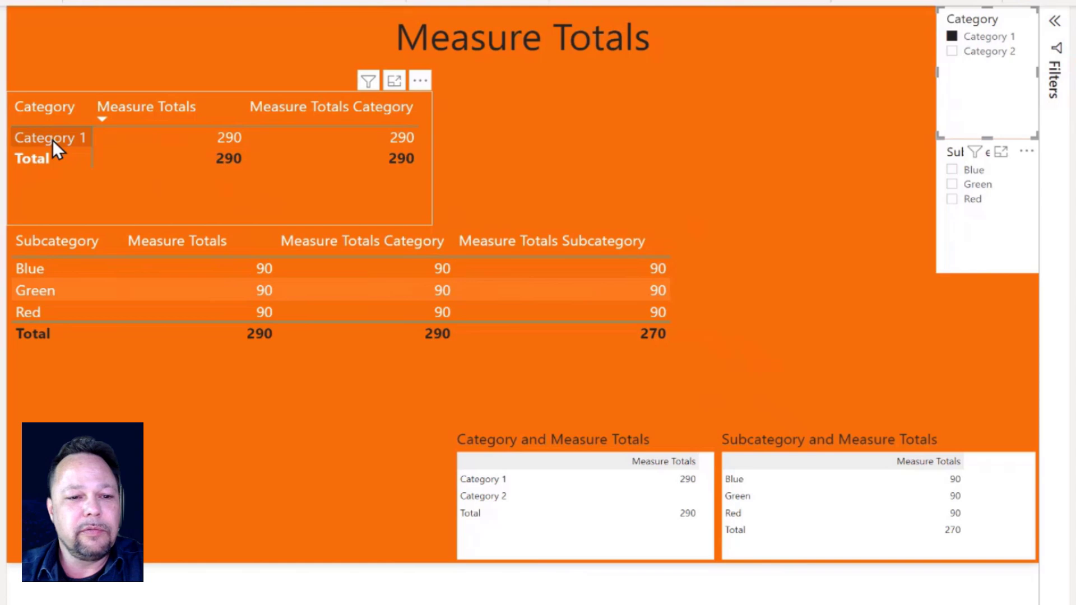
{"action": "left_click", "coordinate": [951, 37]}
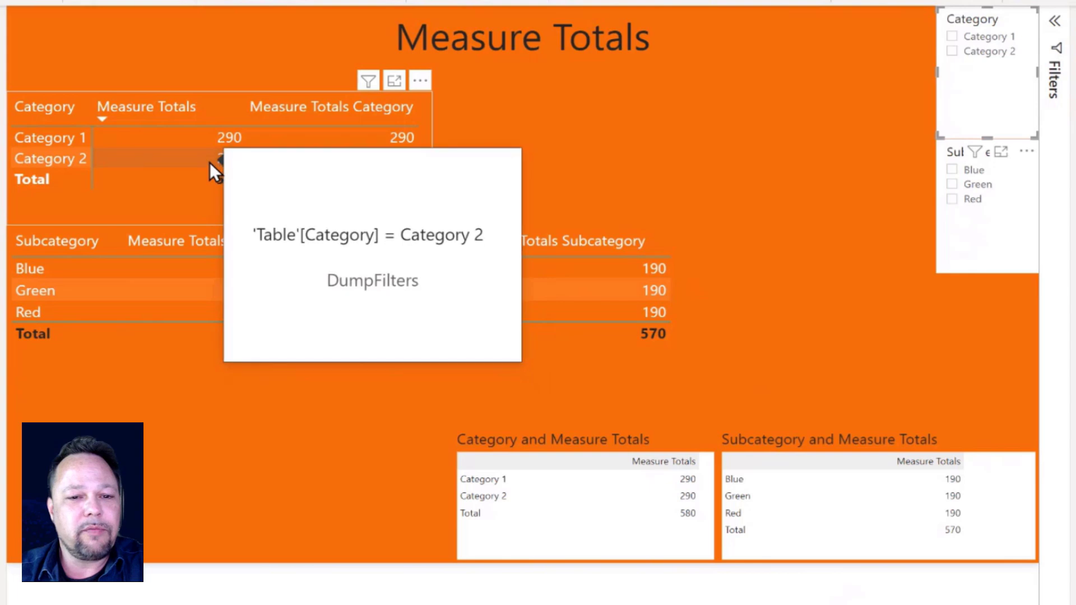
{"action": "mouse_move", "coordinate": [197, 141]}
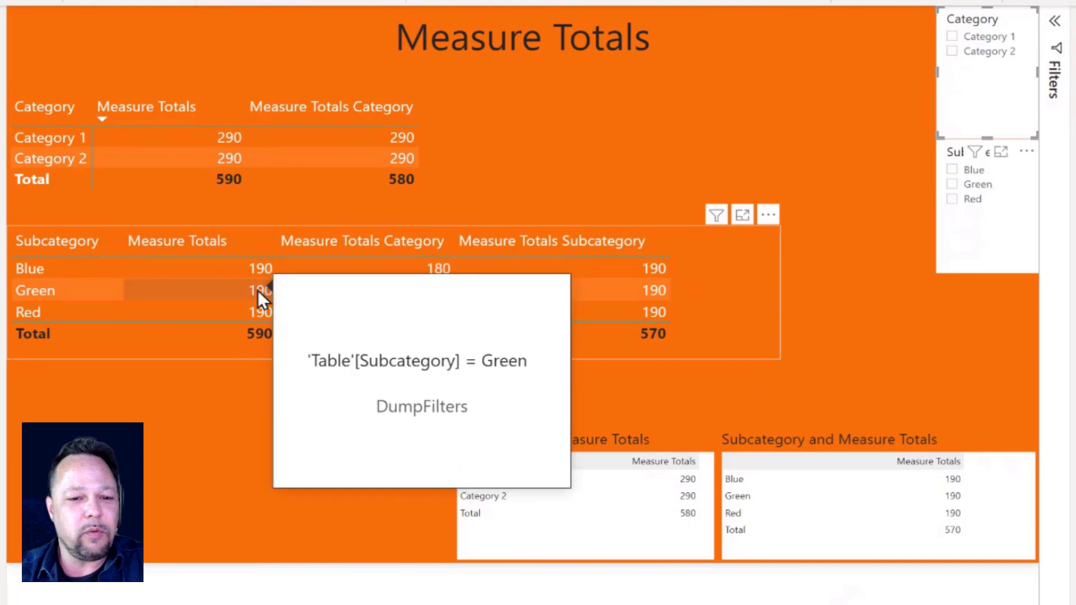
{"action": "mouse_move", "coordinate": [263, 334]}
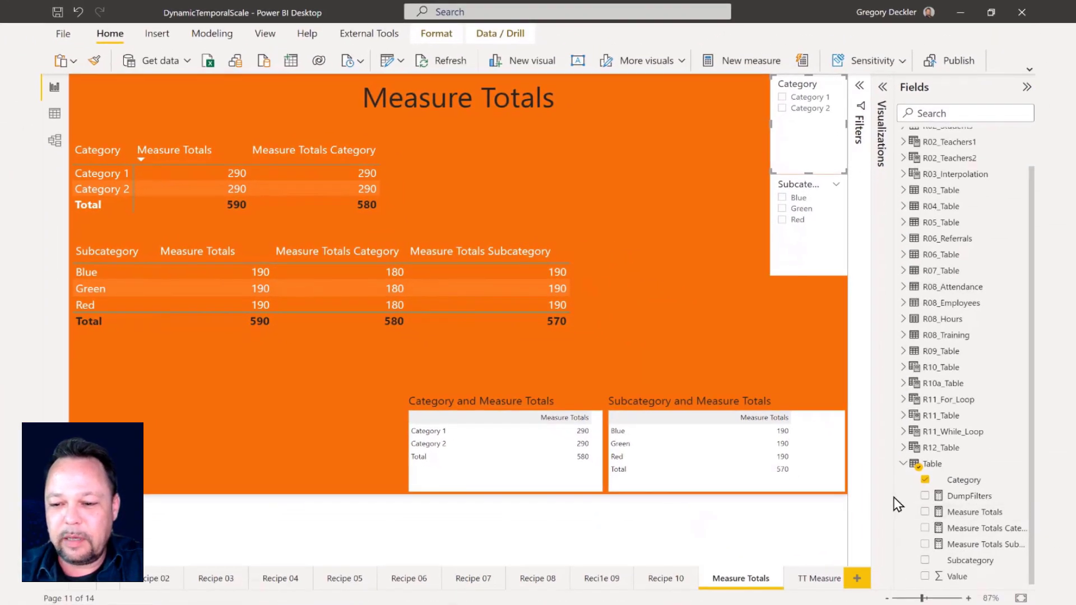
Step: Widen the Fields pane and open the Measure Totals Category measure with its full multi-line formula showing
{"action": "mouse_move", "coordinate": [898, 504]}
{"action": "left_mouse_down"}
{"action": "mouse_move", "coordinate": [866, 498]}
{"action": "mouse_move", "coordinate": [893, 497]}
{"action": "left_mouse_up"}
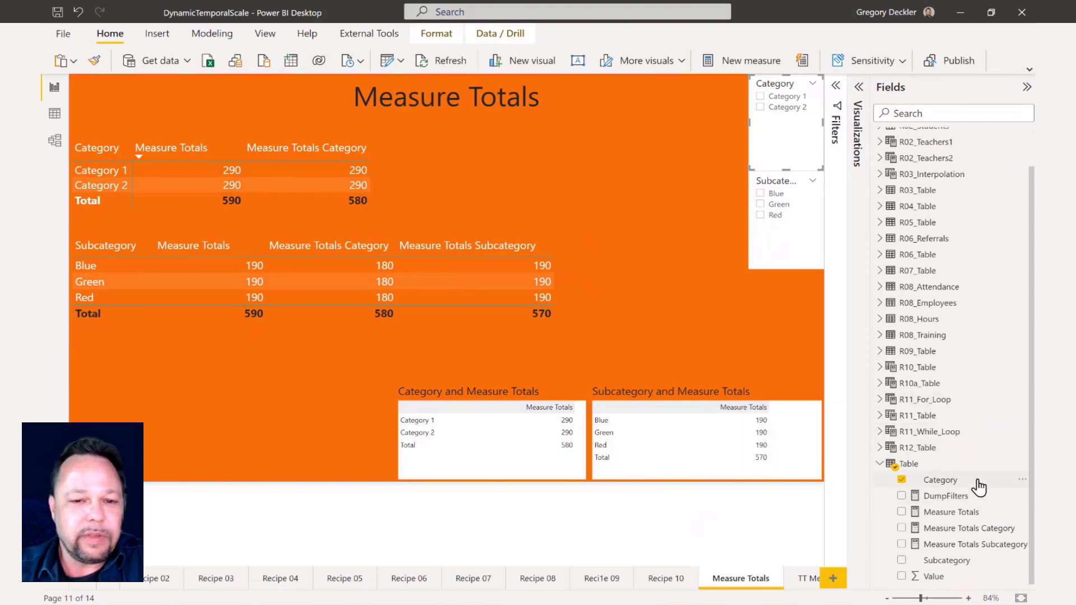
{"action": "left_click", "coordinate": [971, 529]}
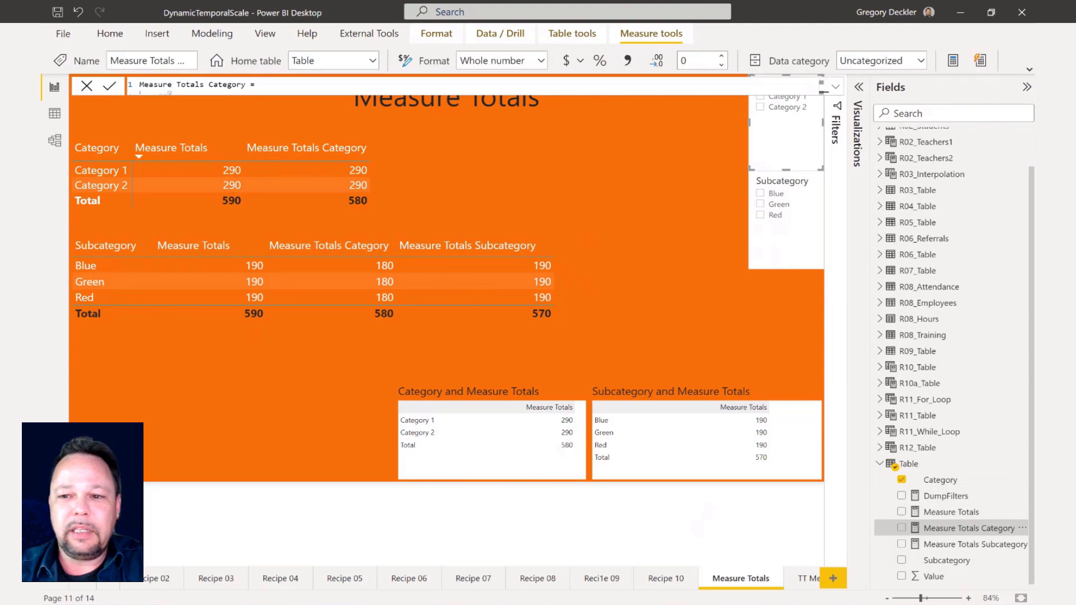
{"action": "left_click", "coordinate": [836, 87]}
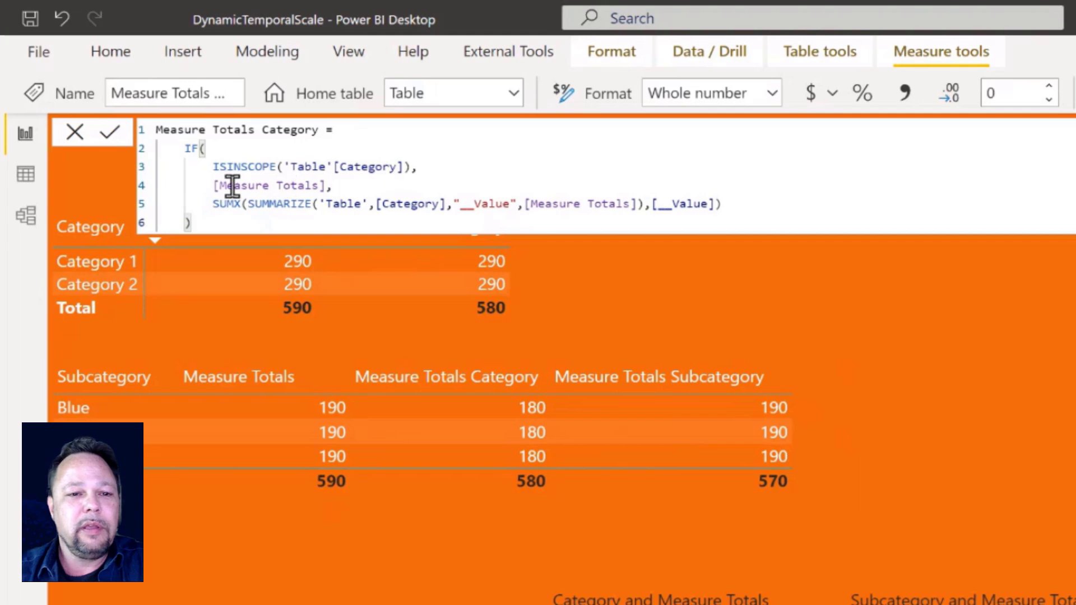
Step: Highlight [Measure Totals] and the SUMMARIZE('Table',[Category],"__Value",[Measure Totals]) expression in the Measure Totals Category formula, and close the formula
{"action": "left_click_drag", "start_coordinate": [214, 186], "coordinate": [330, 185]}
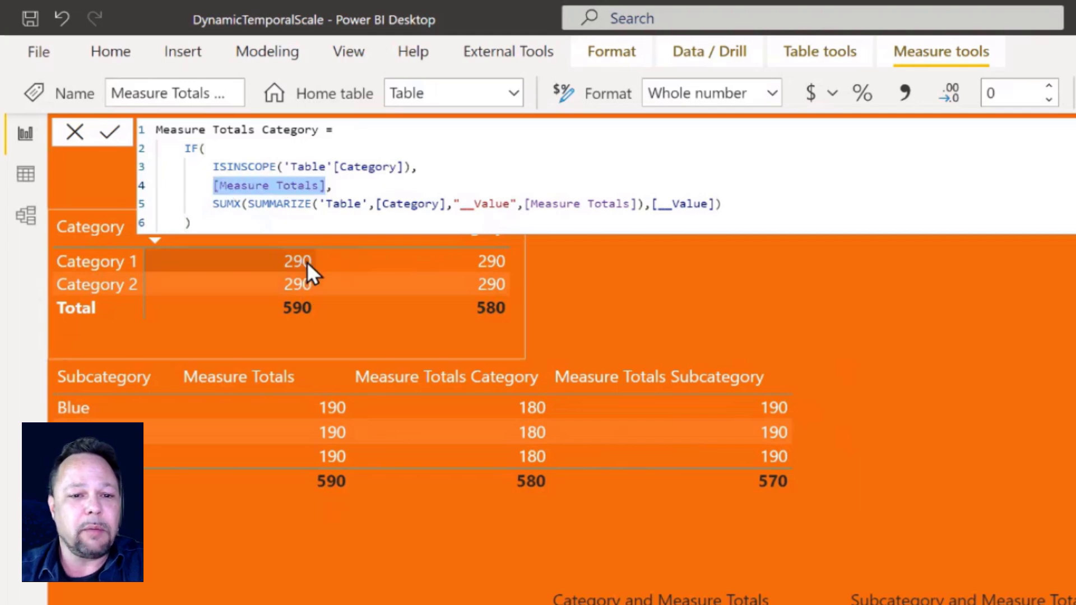
{"action": "left_click_drag", "start_coordinate": [213, 204], "coordinate": [639, 204]}
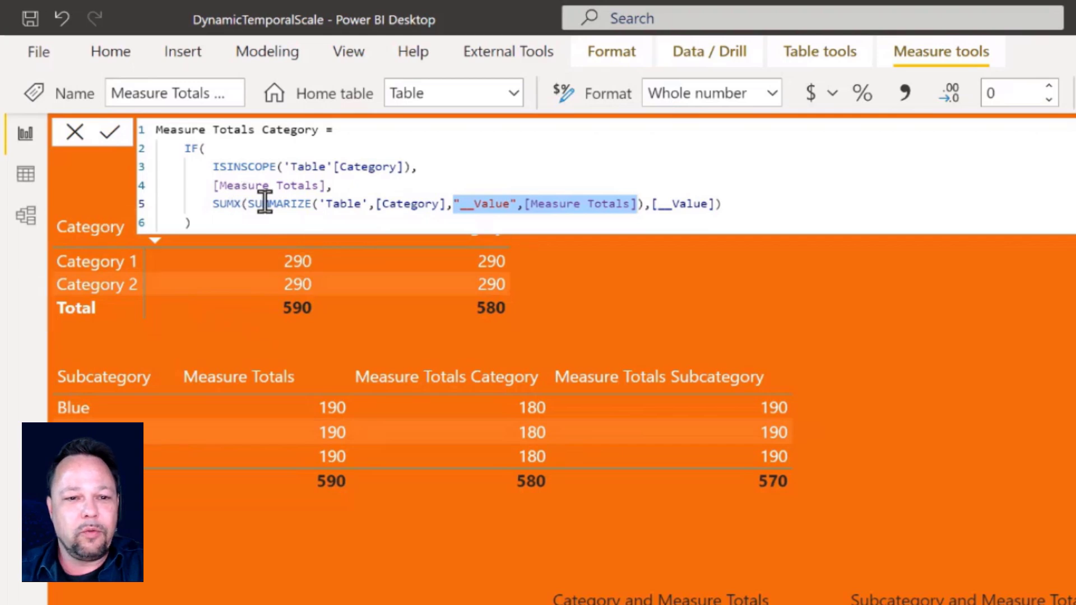
{"action": "left_click_drag", "start_coordinate": [248, 203], "coordinate": [643, 203]}
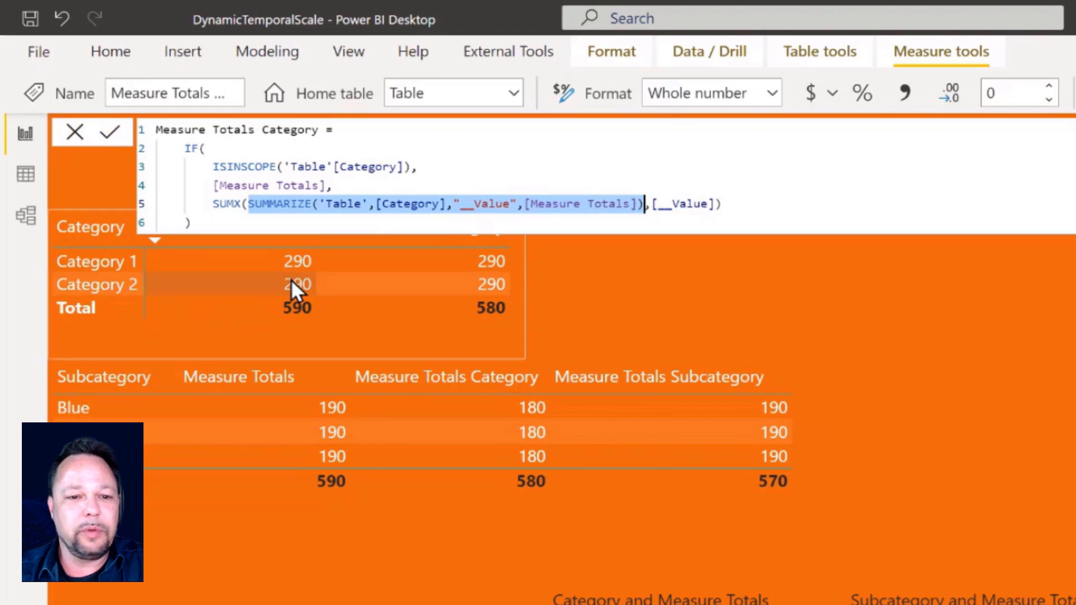
{"action": "left_click", "coordinate": [754, 210]}
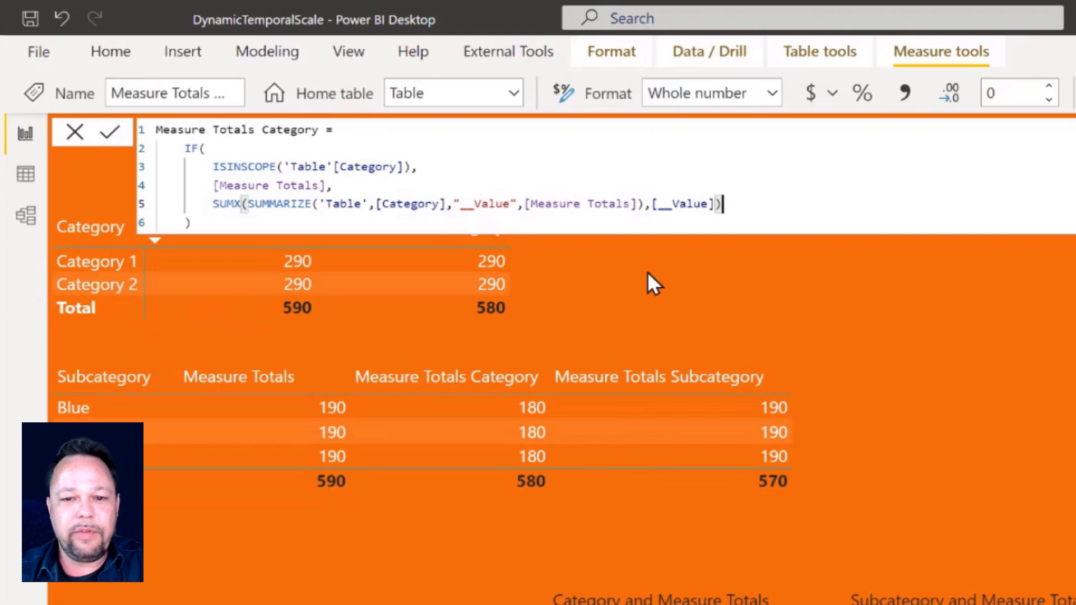
{"action": "left_click", "coordinate": [883, 396]}
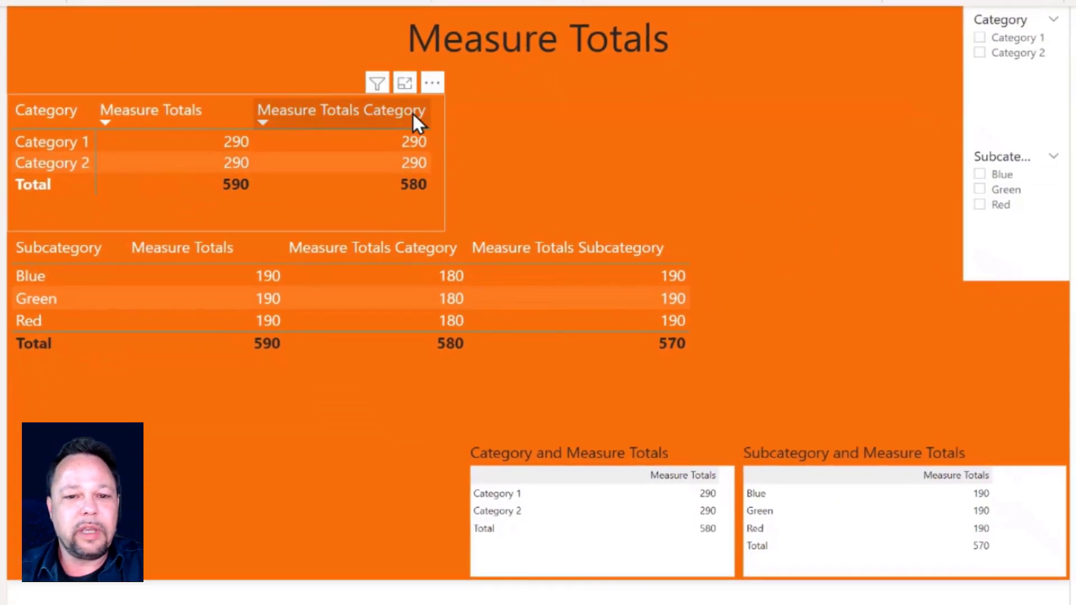
Step: Check the tooltips for the Measure Totals Category totals in both matrices and for the Subcategory matrix's Blue row
{"action": "mouse_move", "coordinate": [416, 196]}
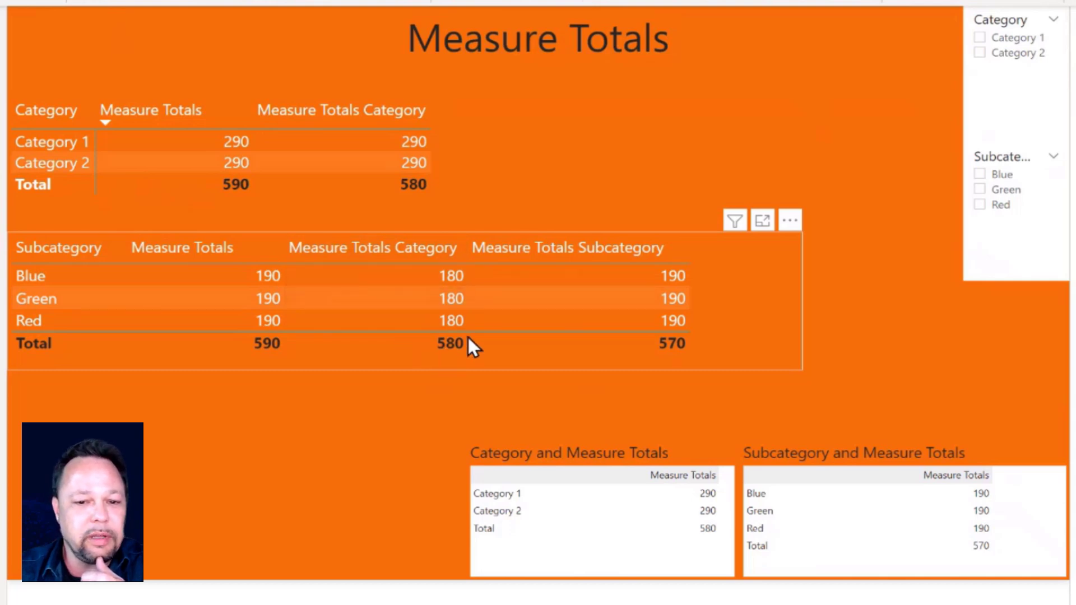
{"action": "mouse_move", "coordinate": [456, 339]}
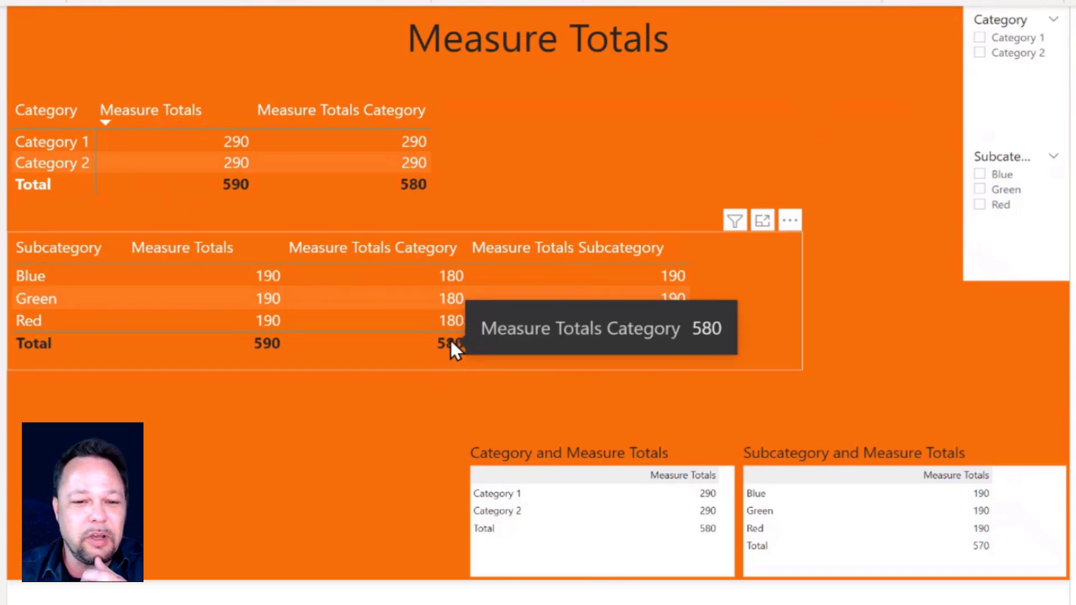
{"action": "mouse_move", "coordinate": [461, 281]}
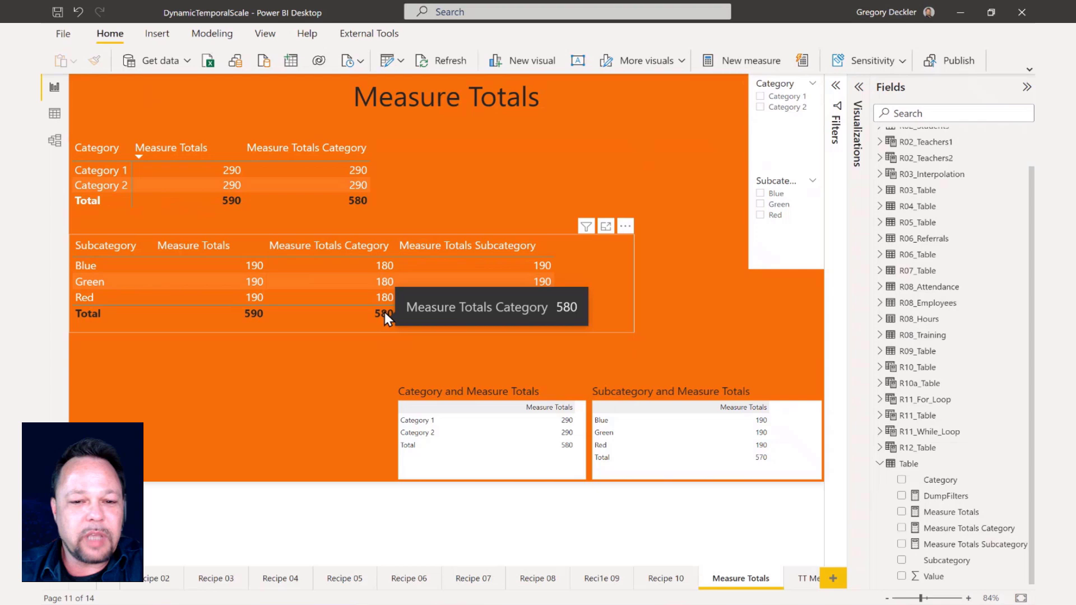
{"action": "mouse_move", "coordinate": [386, 269]}
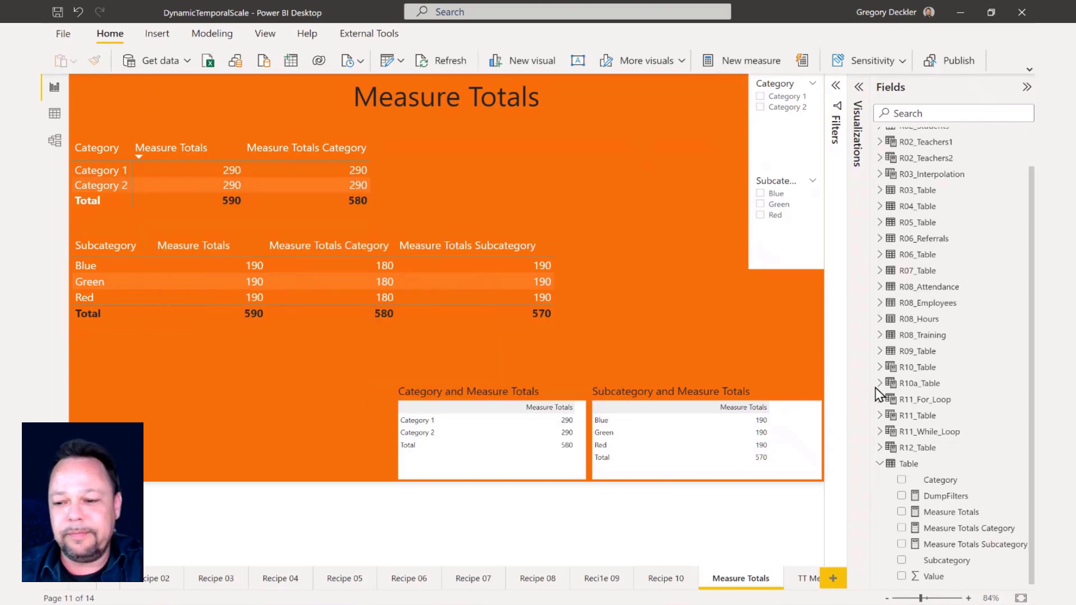
Step: Reopen the Measure Totals Category formula and compare it with that measure's row values in the Subcategory matrix
{"action": "left_click", "coordinate": [972, 529]}
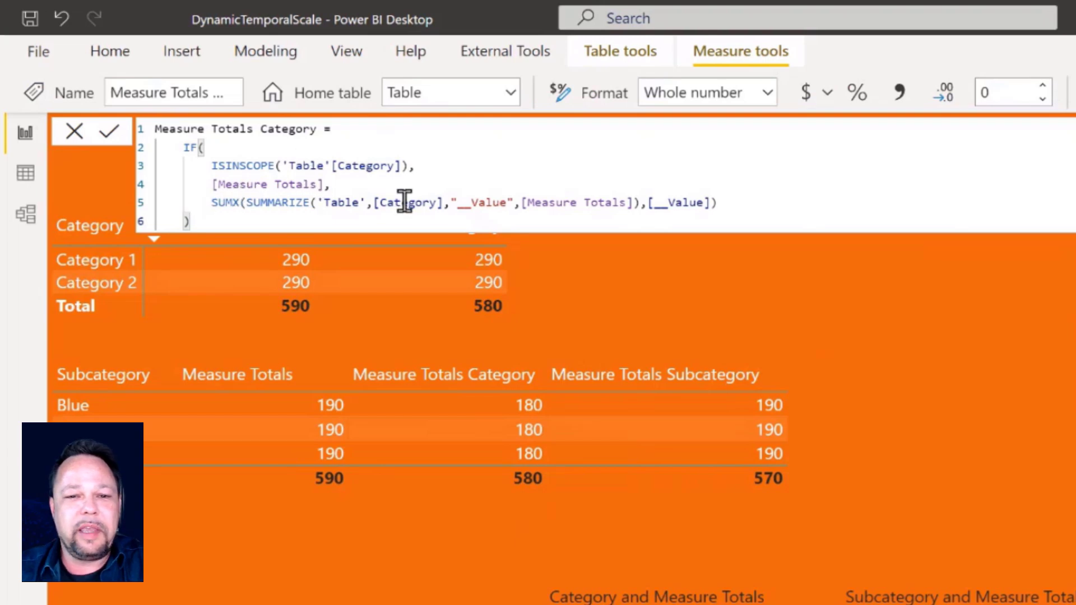
{"action": "left_click", "coordinate": [517, 378]}
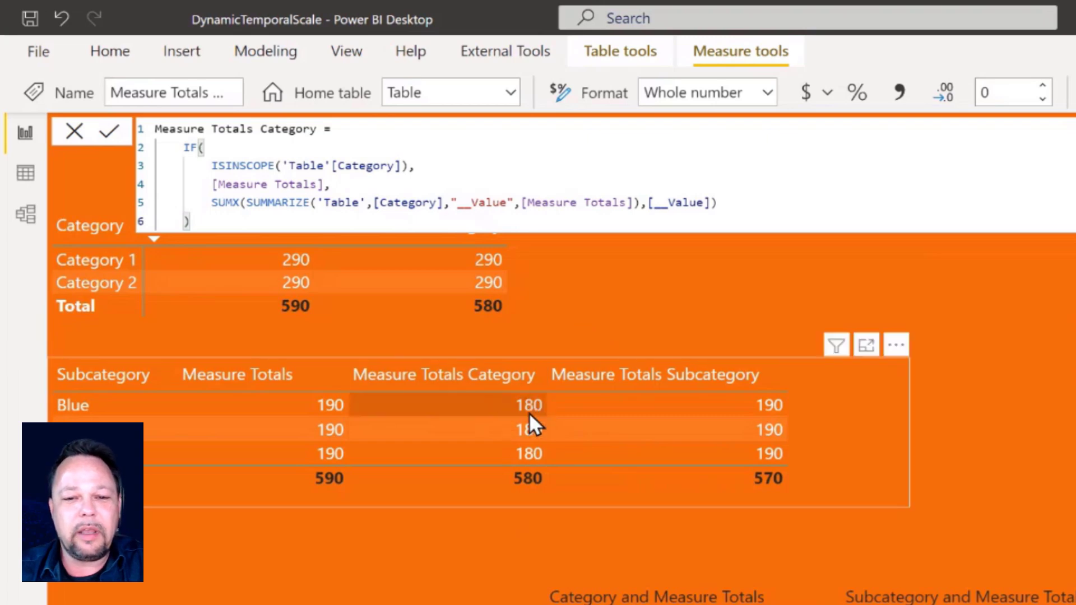
{"action": "mouse_move", "coordinate": [526, 442]}
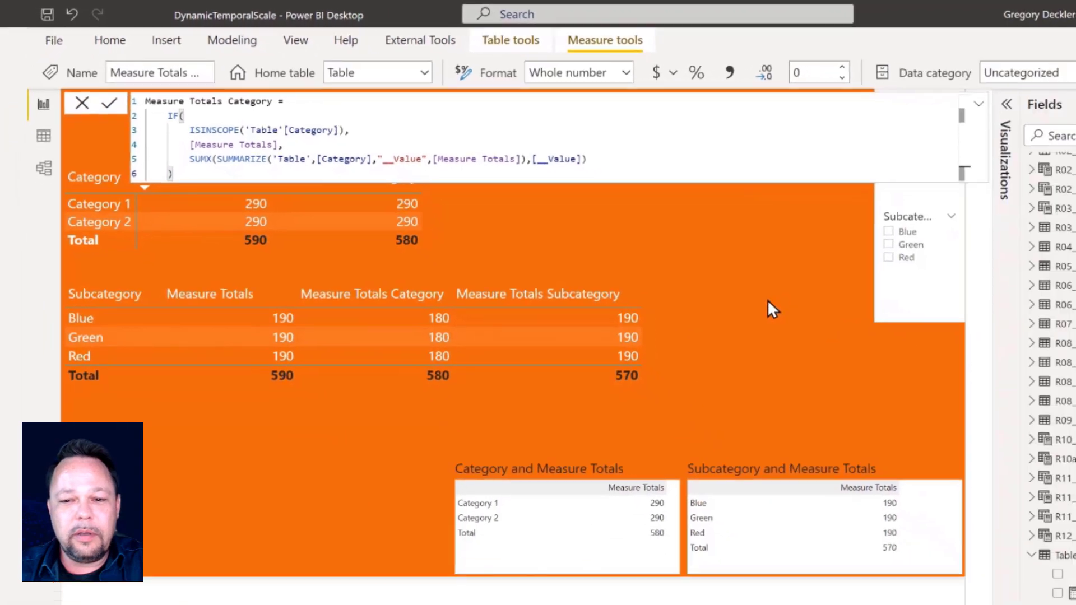
Step: Open the Measure Totals Subcategory formula, highlight Measure Totals in it, and check that measure's tooltips for the Subcategory matrix rows and Total
{"action": "left_click", "coordinate": [967, 544]}
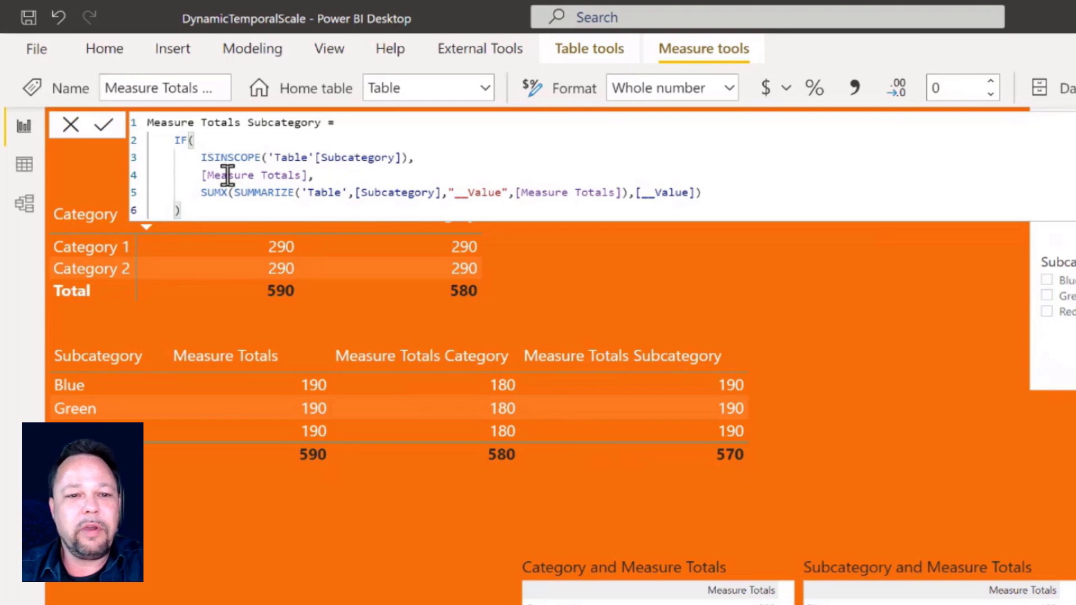
{"action": "left_click_drag", "start_coordinate": [208, 177], "coordinate": [301, 177]}
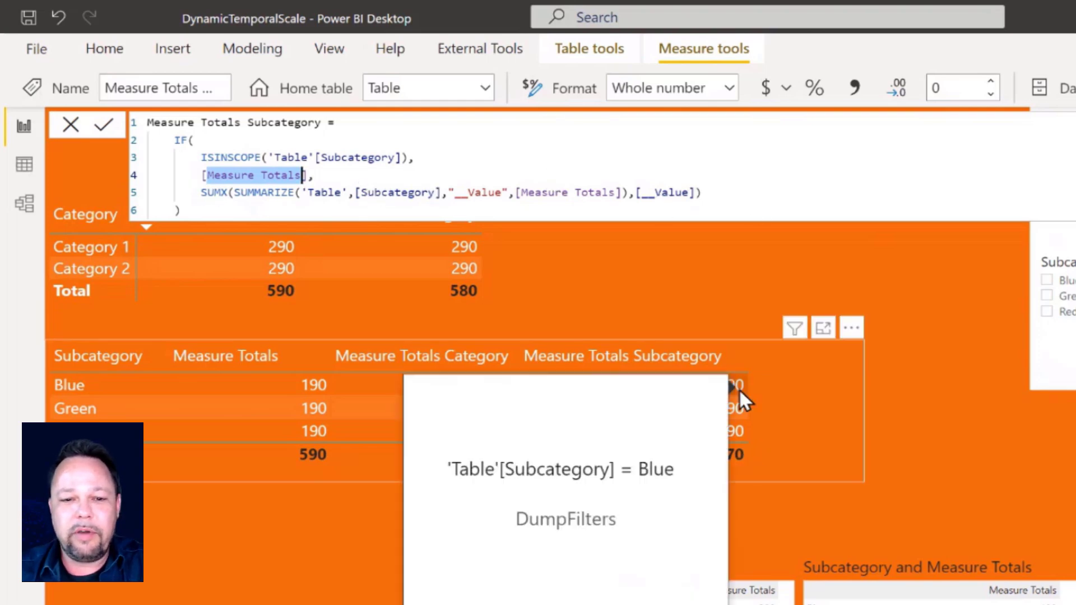
{"action": "mouse_move", "coordinate": [736, 407]}
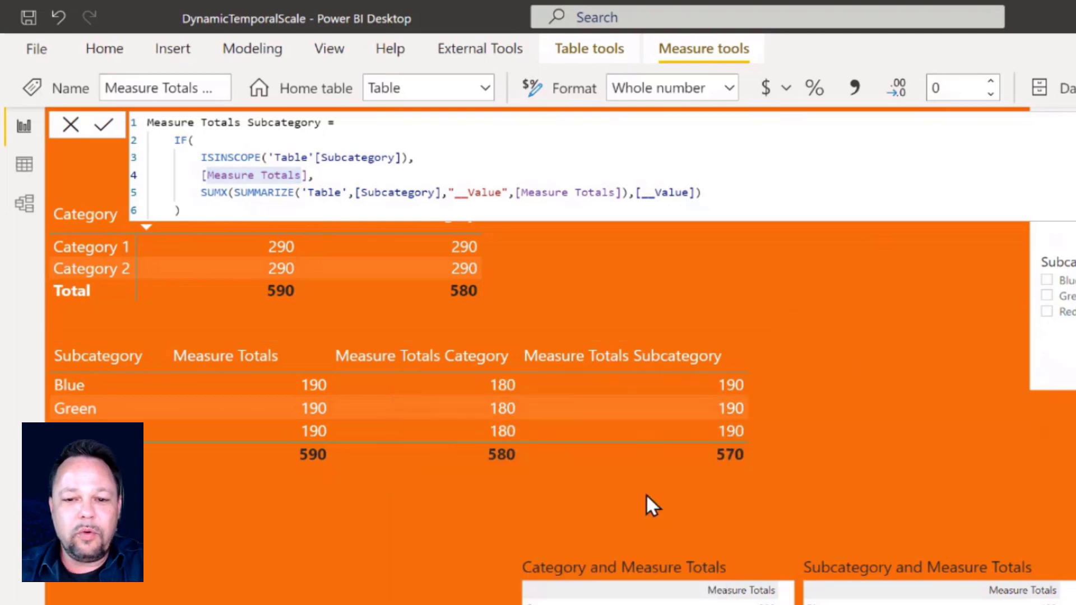
{"action": "left_click", "coordinate": [659, 518]}
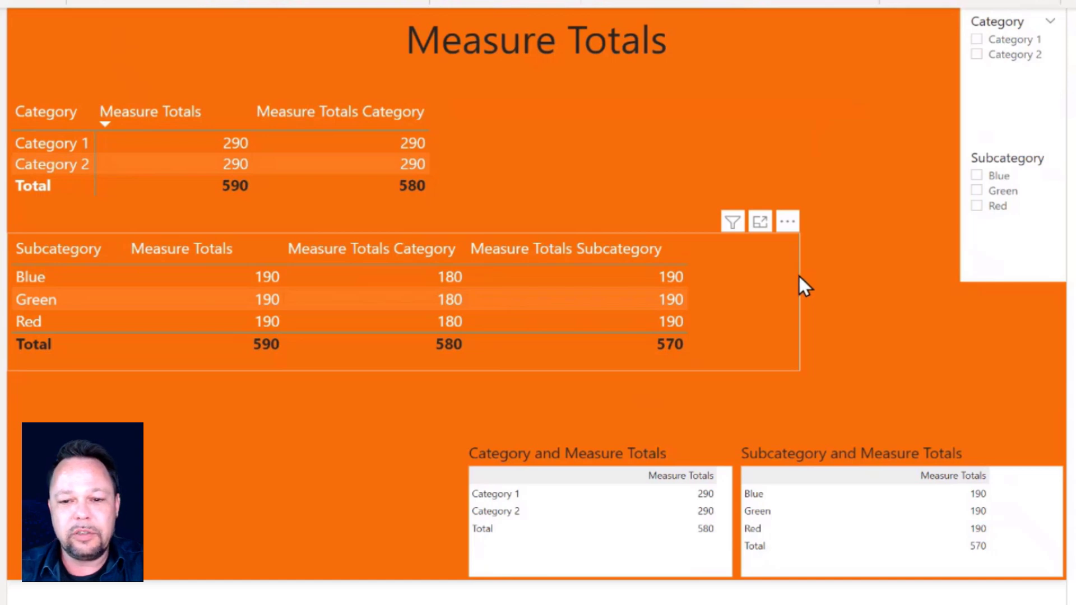
{"action": "mouse_move", "coordinate": [667, 349]}
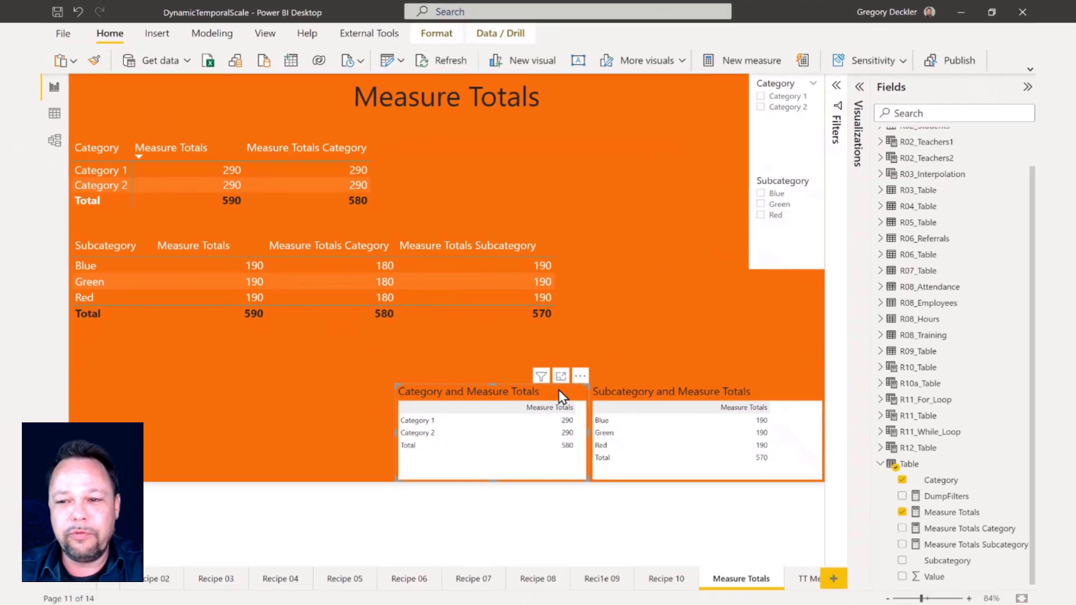
Step: Expand the Visualizations pane and inspect the fields used by the Category and Measure Totals and Subcategory and Measure Totals visuals
{"action": "left_click", "coordinate": [858, 104]}
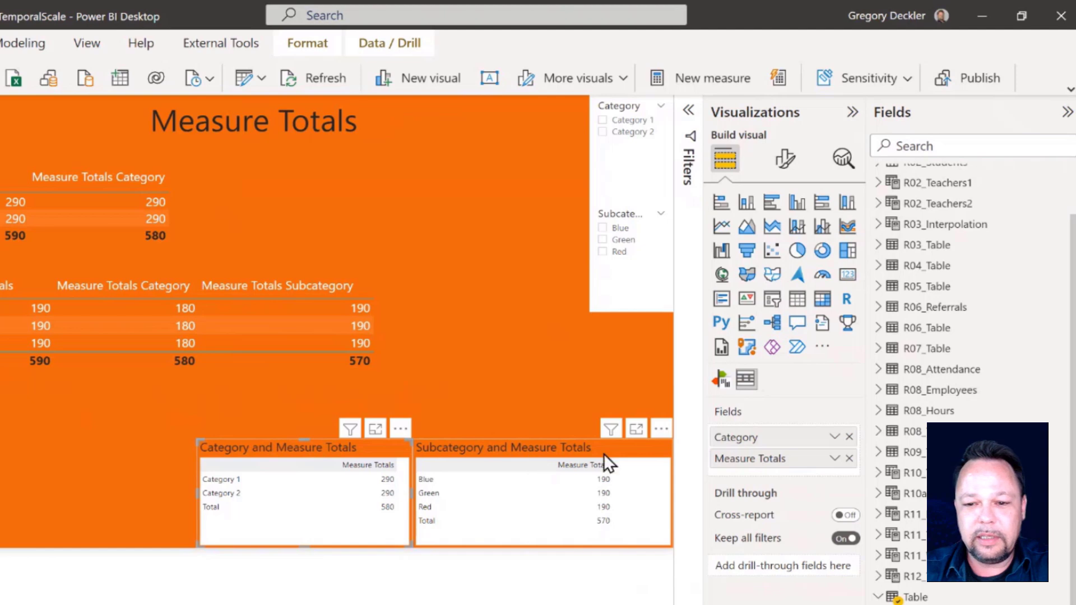
{"action": "left_click", "coordinate": [619, 448]}
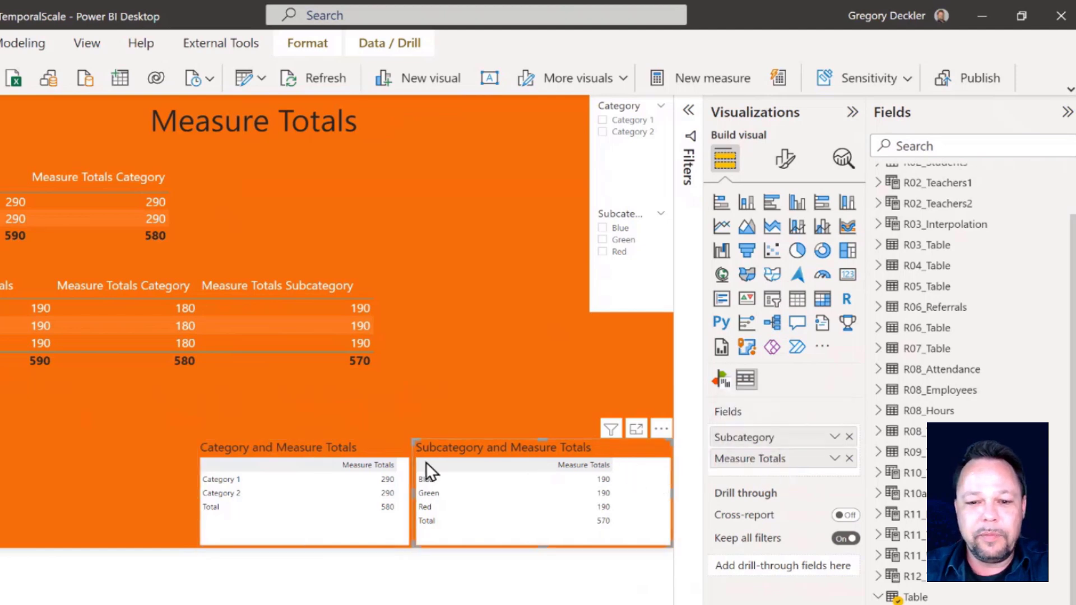
{"action": "left_click", "coordinate": [392, 449]}
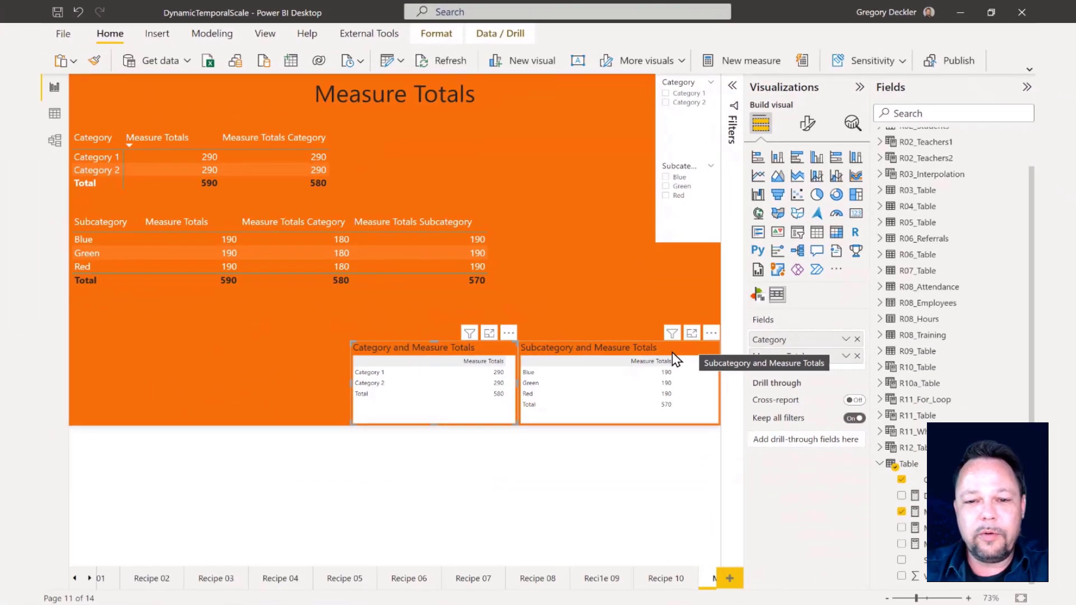
{"action": "left_click", "coordinate": [636, 330]}
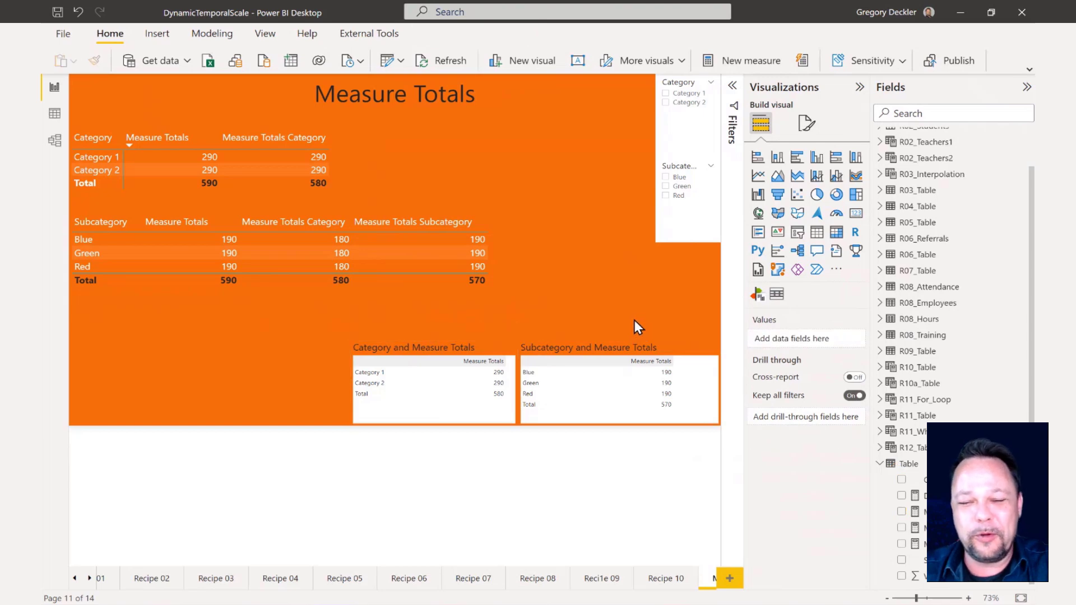